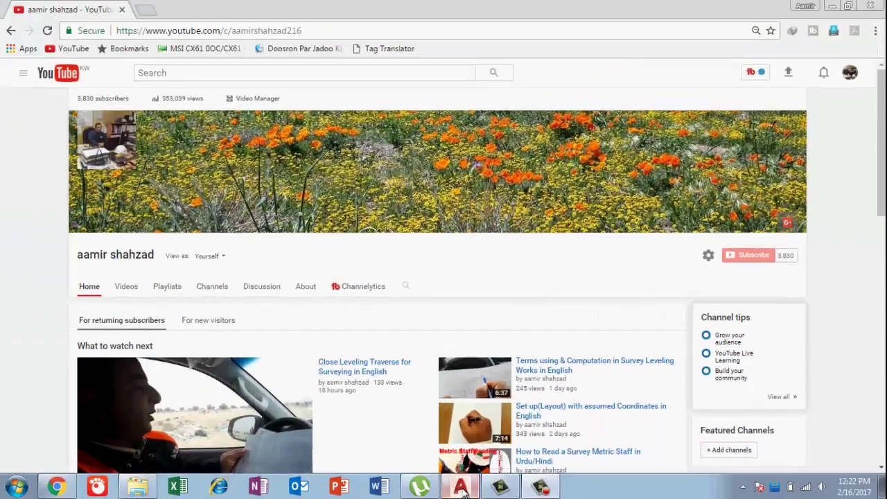
# Step: Switch to AutoCAD, open the drawing units settings and choose Surveyor's Units as the angle type
pyautogui.click(459, 487)
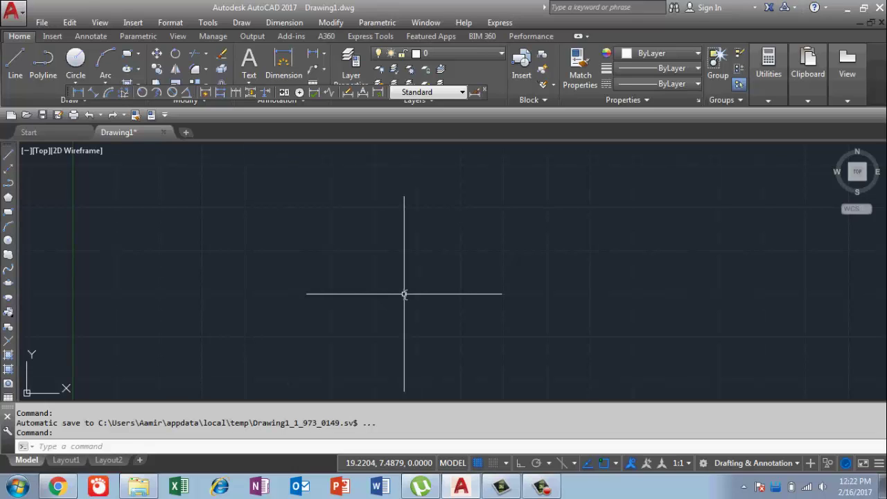
pyautogui.click(151, 447)
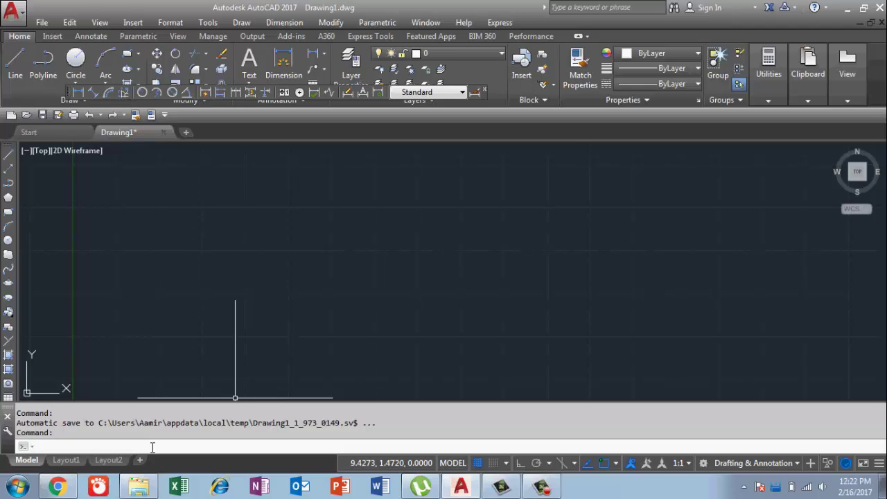
pyautogui.write('UN')
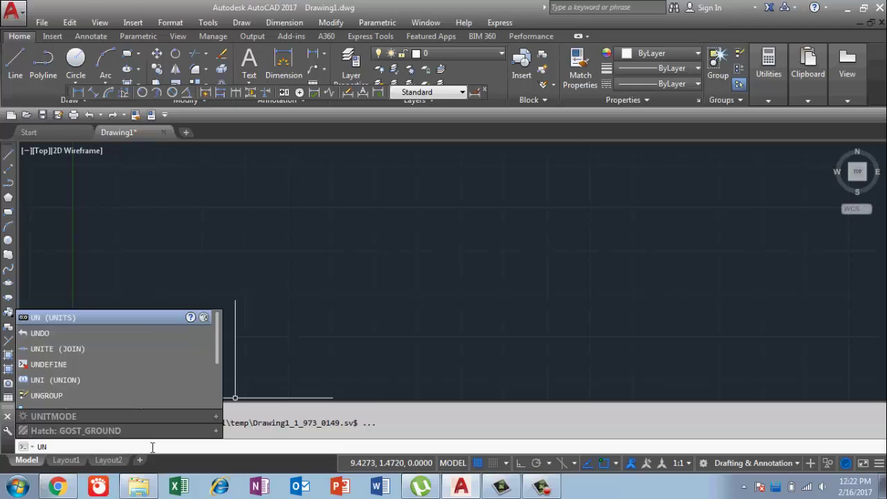
pyautogui.press('Return')
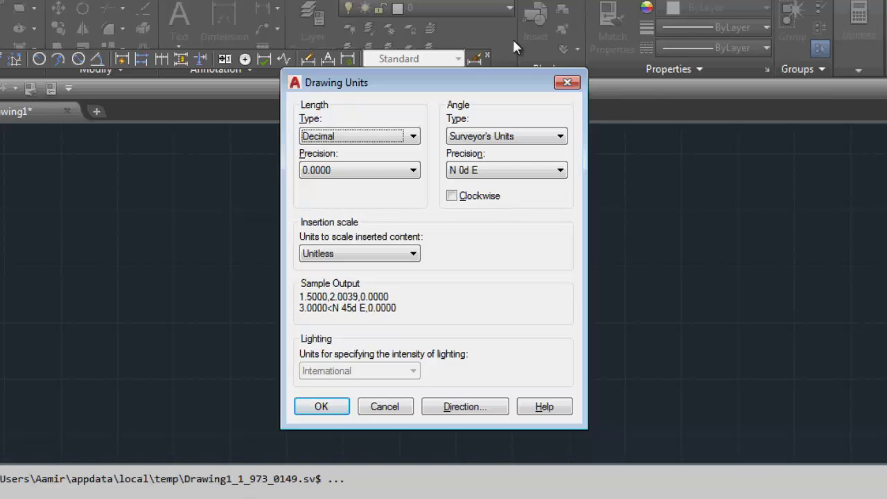
pyautogui.click(534, 140)
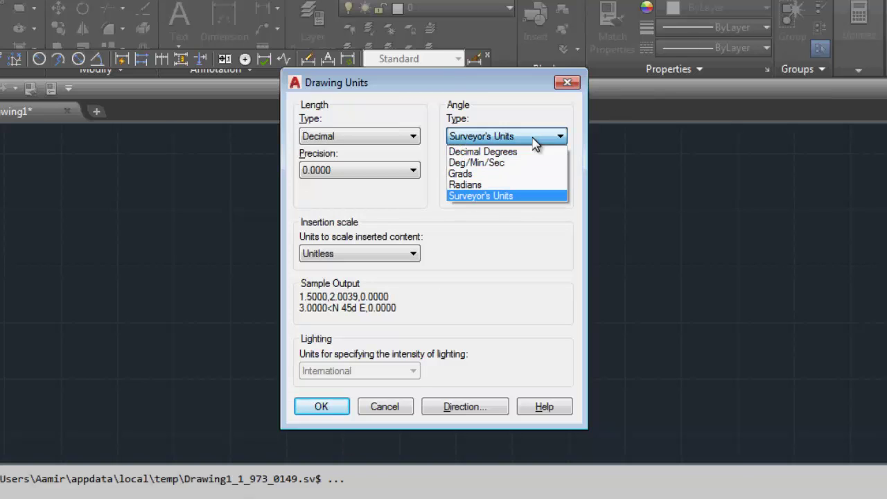
pyautogui.click(498, 196)
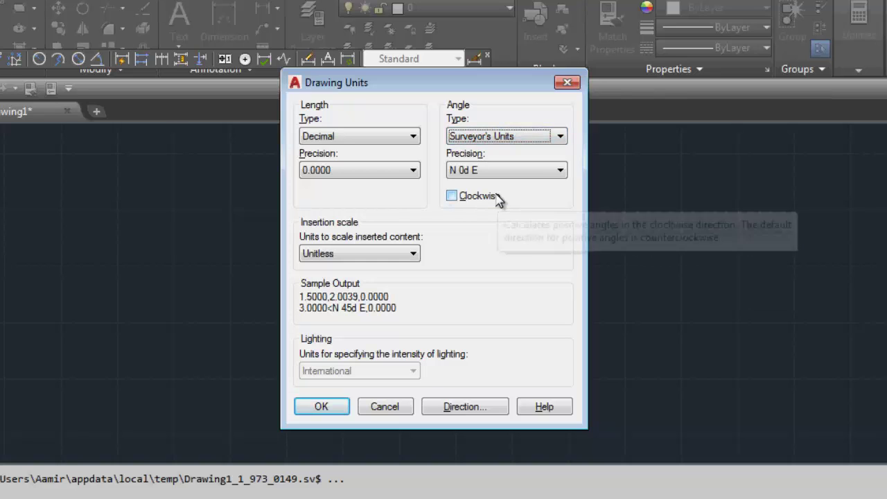
# Step: Choose Decimal as the length type and Unitless as the insertion scale, and close the drawing units settings
pyautogui.click(360, 138)
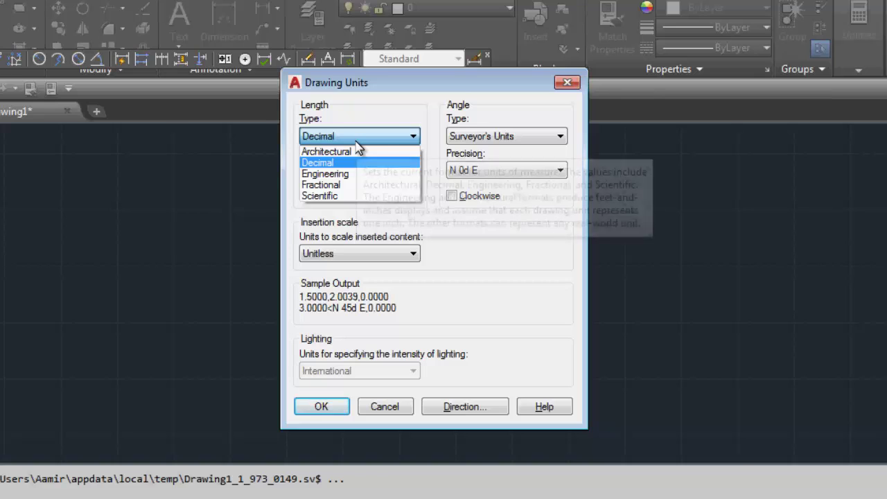
pyautogui.click(356, 142)
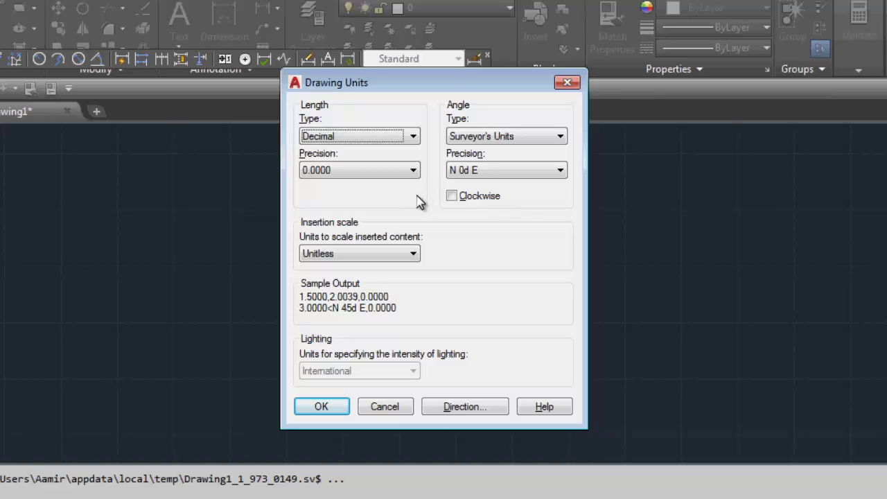
pyautogui.click(394, 256)
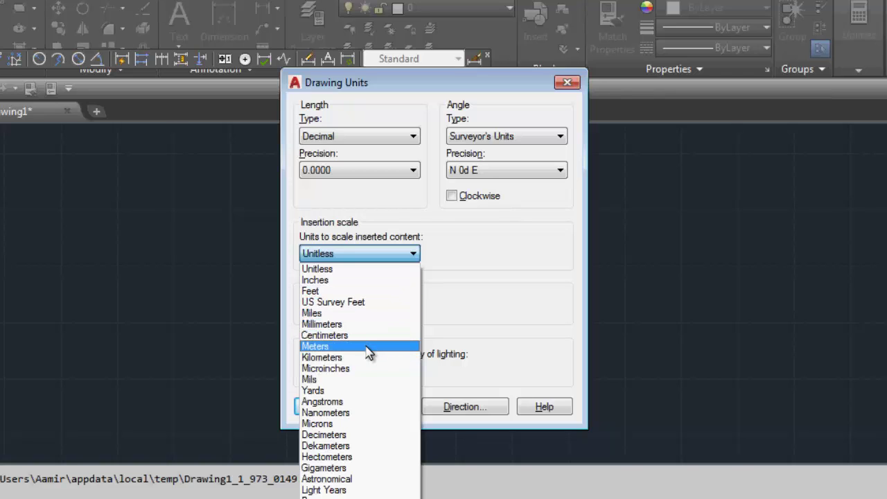
pyautogui.click(353, 271)
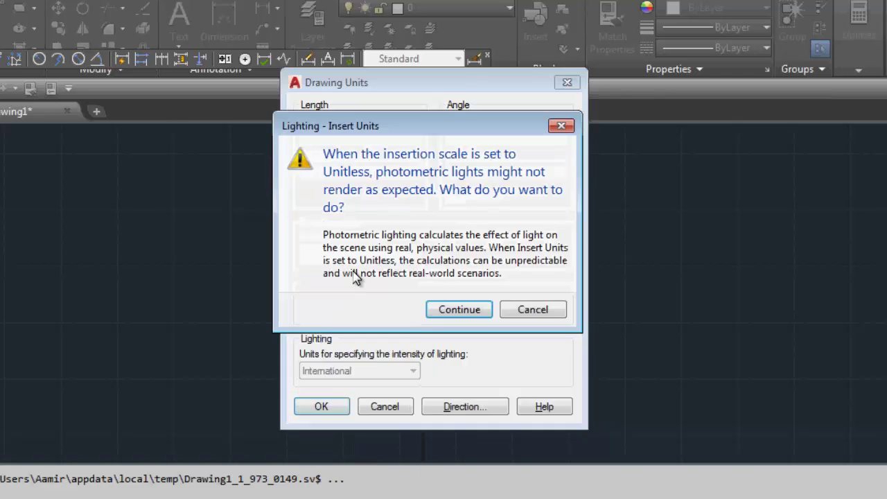
pyautogui.click(463, 310)
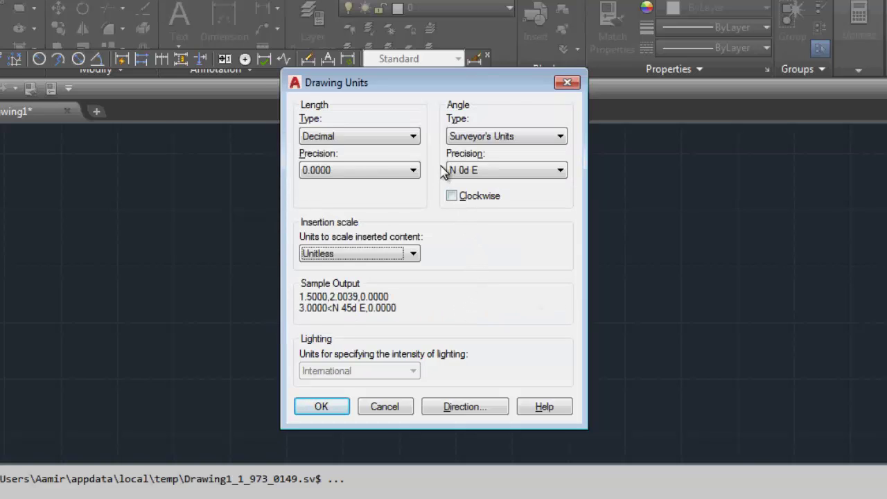
pyautogui.click(495, 176)
pyautogui.click(568, 84)
pyautogui.click(457, 309)
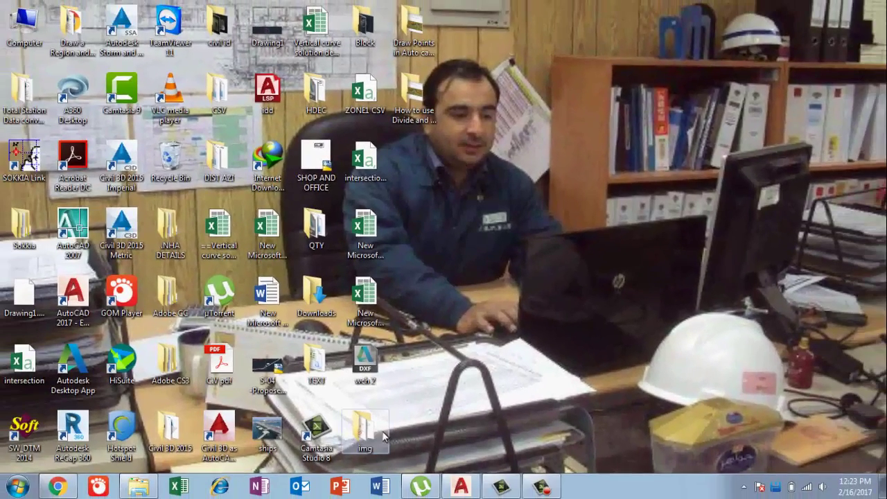
# Step: View the bearing image from the desktop's img folder and decline making Internet Explorer the default browser
pyautogui.doubleClick(364, 426)
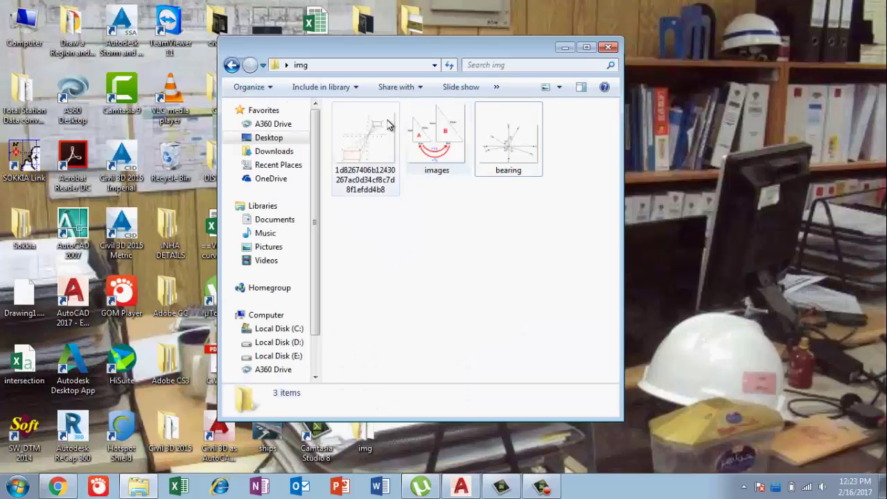
pyautogui.doubleClick(466, 49)
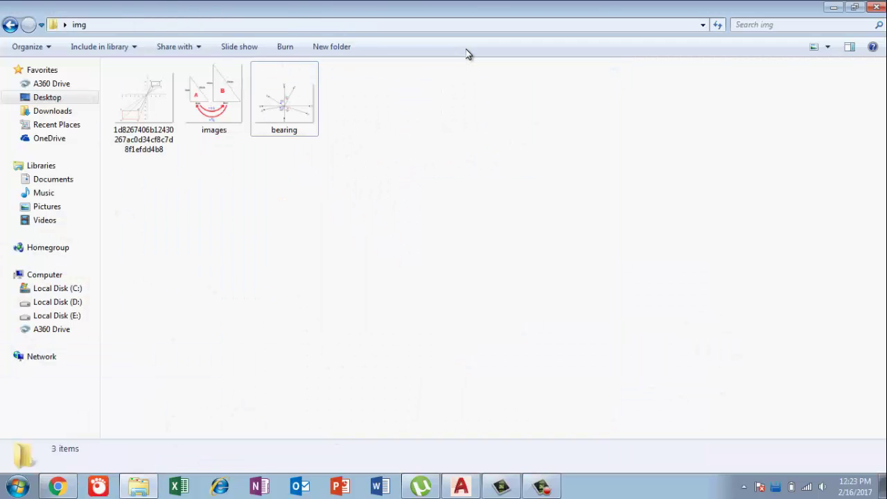
pyautogui.doubleClick(299, 112)
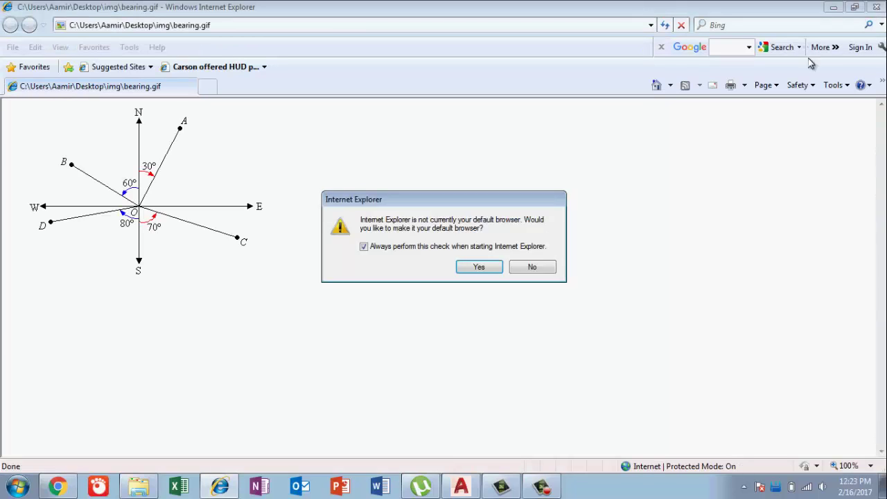
pyautogui.click(519, 268)
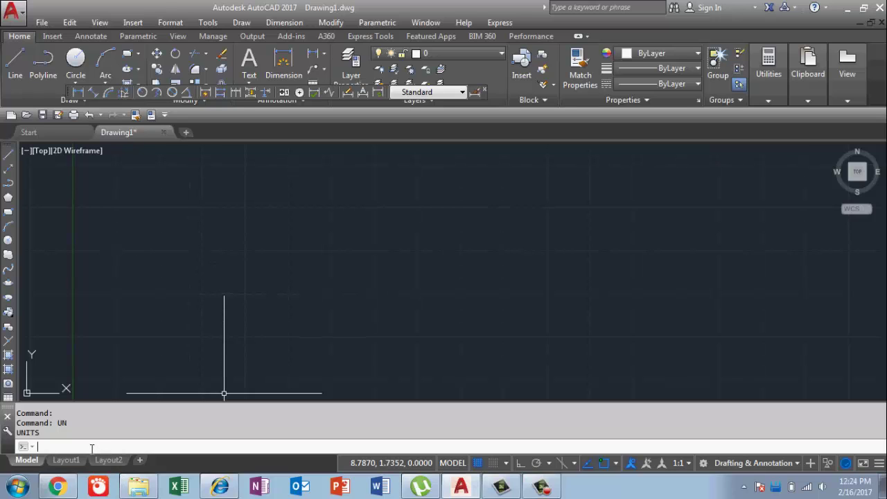
# Step: Reopen the drawing units settings and accept Decimal length with Surveyor's Units for angles
pyautogui.write('UN')
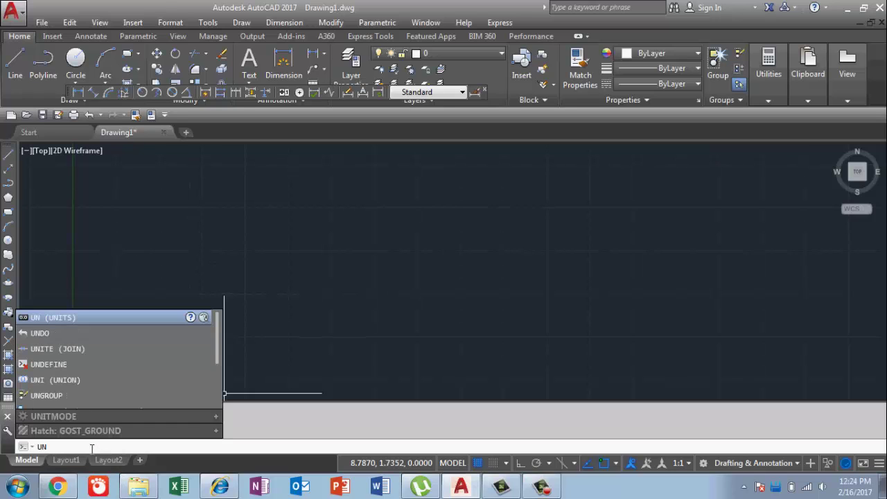
pyautogui.press('Return')
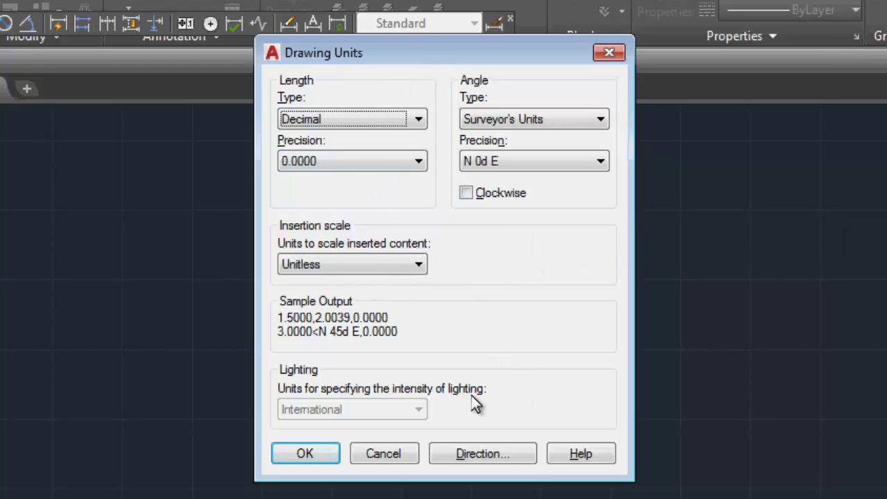
pyautogui.click(306, 454)
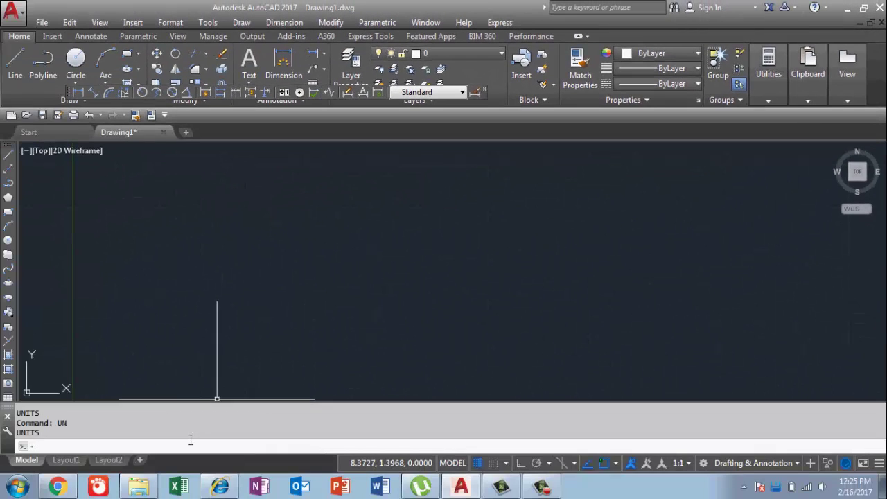
# Step: Start a line in the lower part of the drawing area and draw its first segment 10 units at bearing N
pyautogui.write('L')
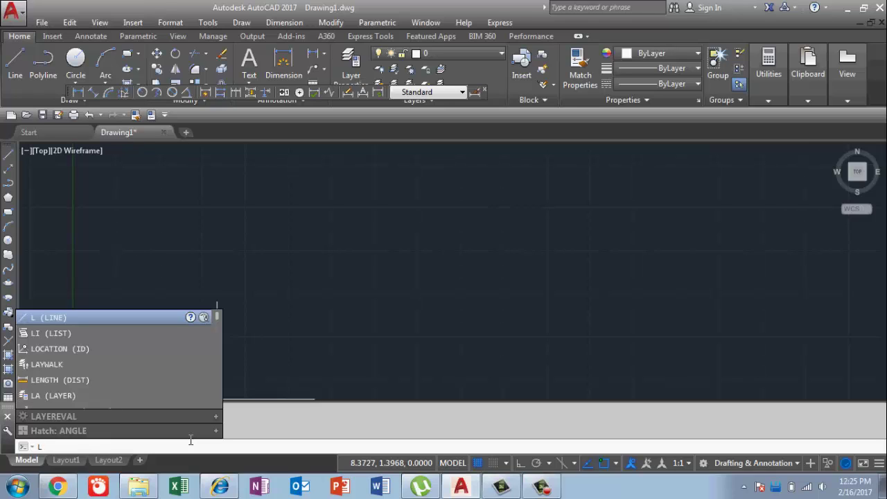
pyautogui.press('Return')
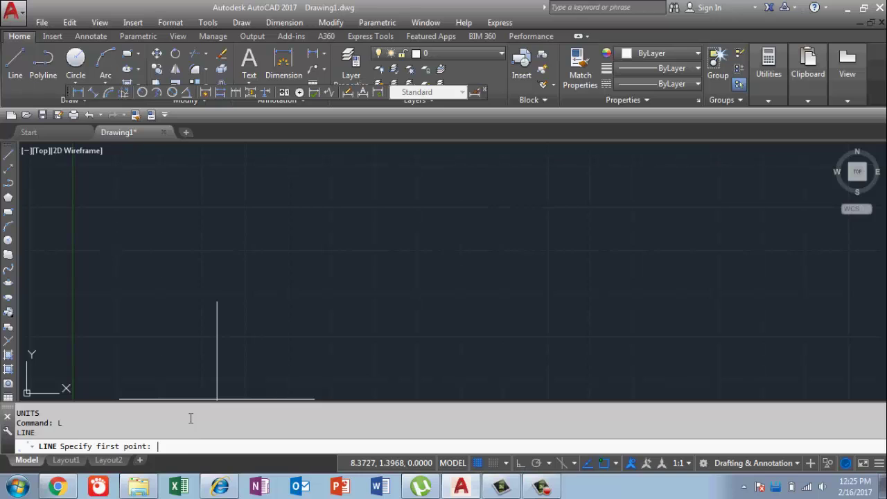
pyautogui.click(233, 361)
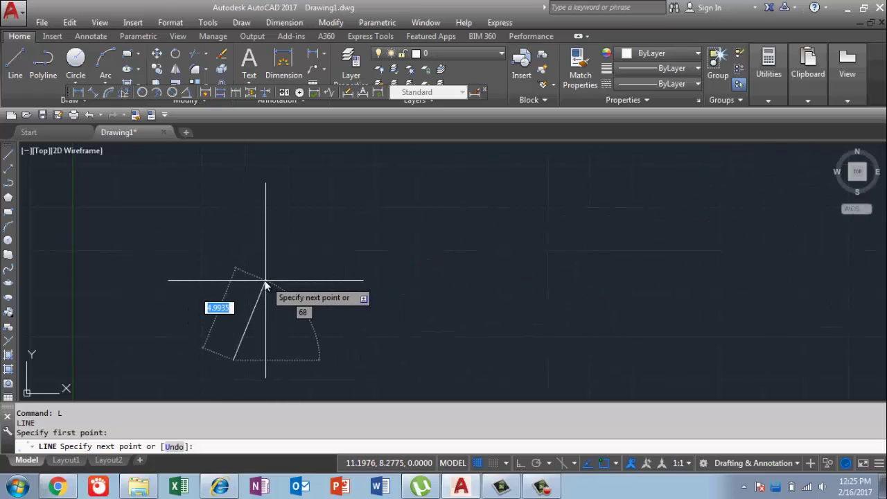
pyautogui.press('shift')
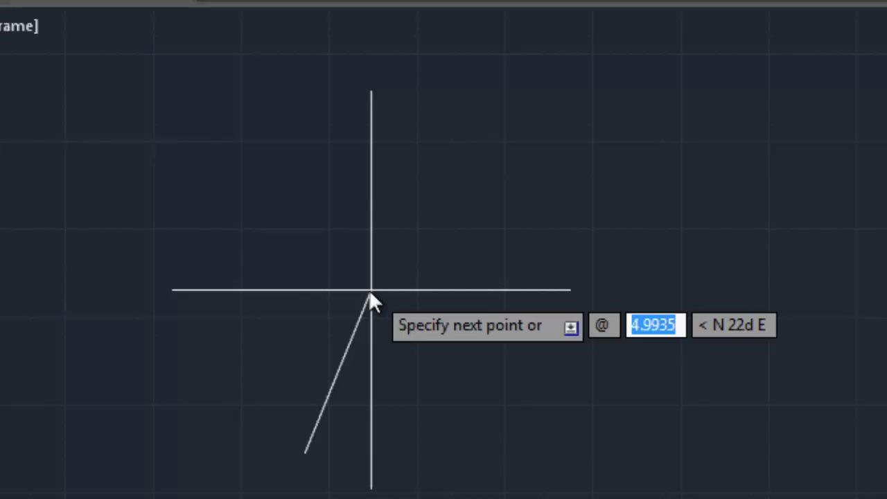
pyautogui.write('10')
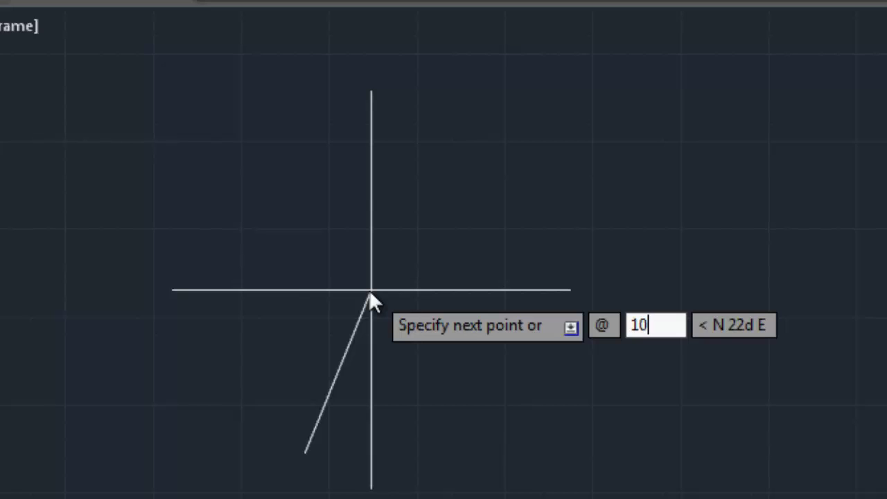
pyautogui.press('Tab')
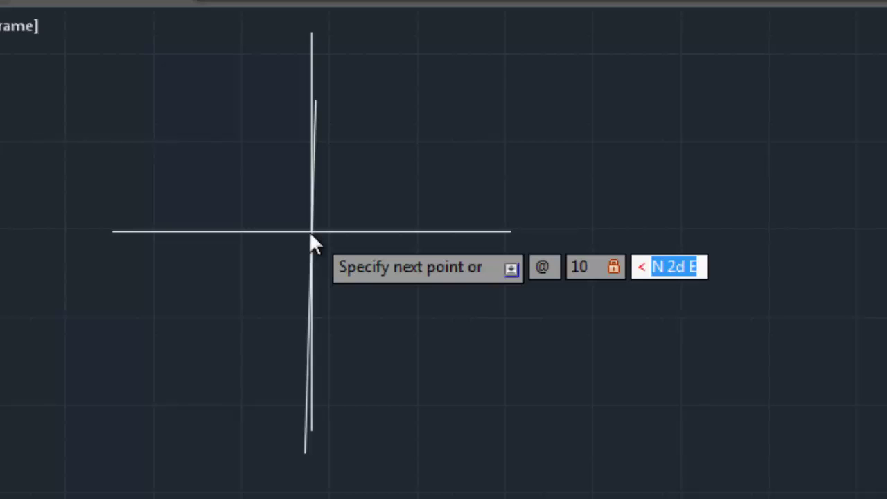
pyautogui.write('n')
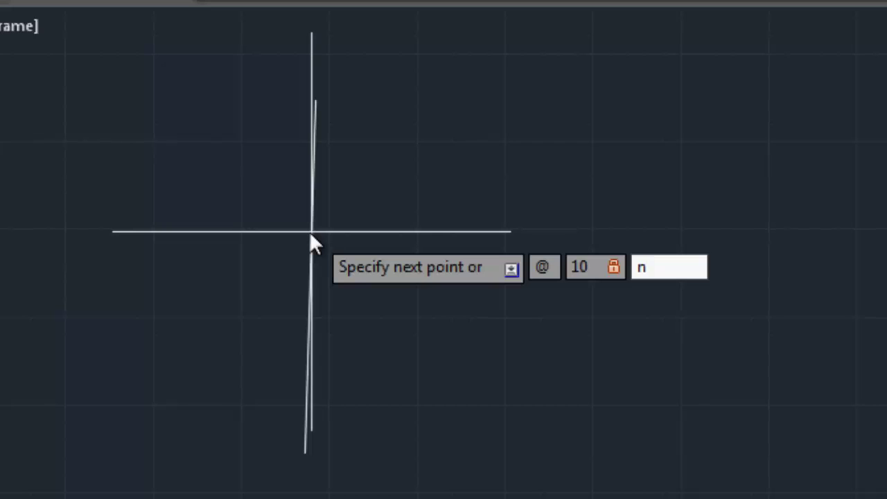
pyautogui.press('Return')
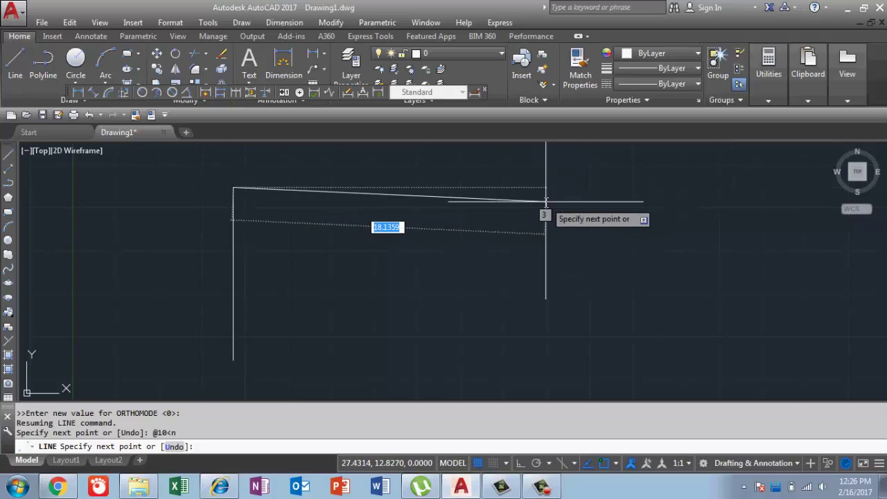
# Step: Continue the line from the upper end with a 10-unit segment at bearing E using relative polar input
pyautogui.write('@')
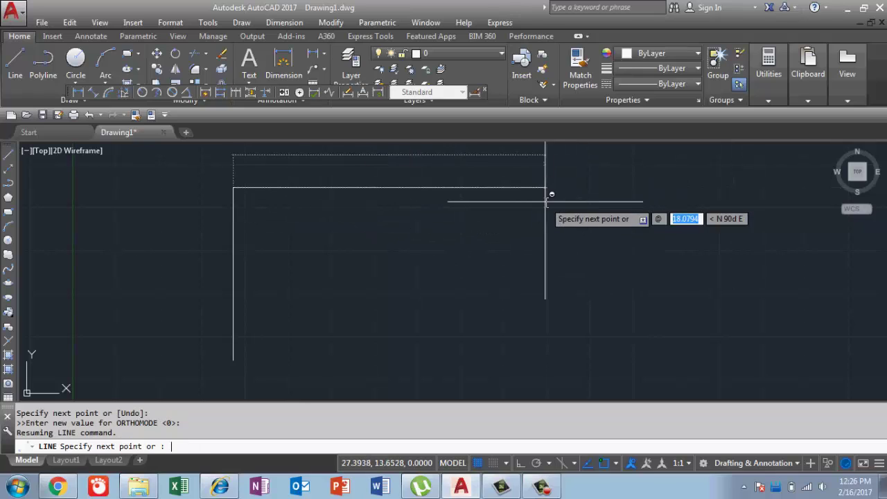
pyautogui.write('10')
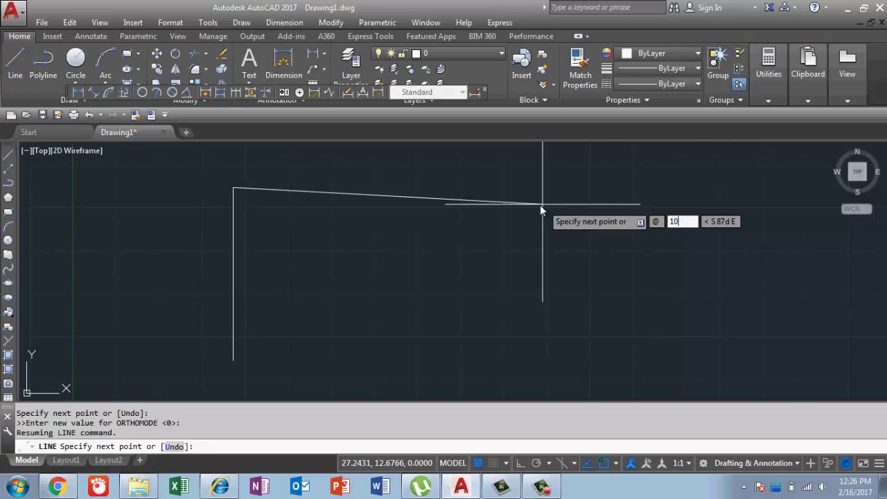
pyautogui.press('Tab')
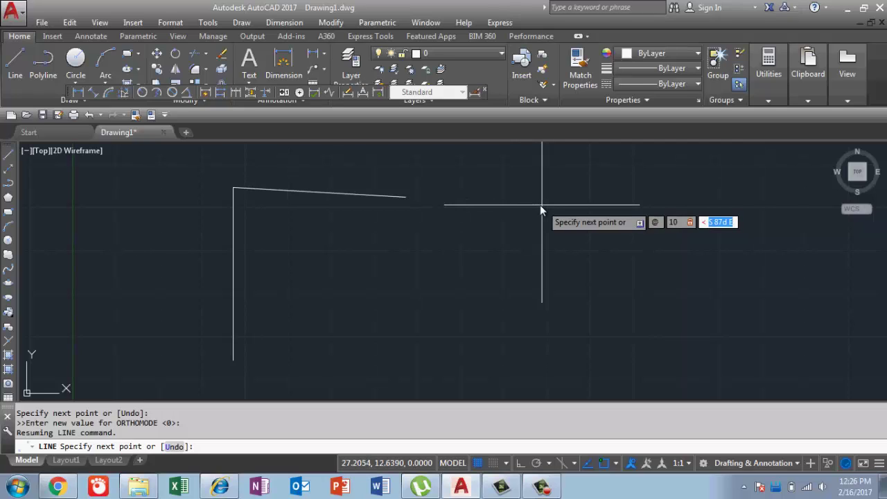
pyautogui.write('E')
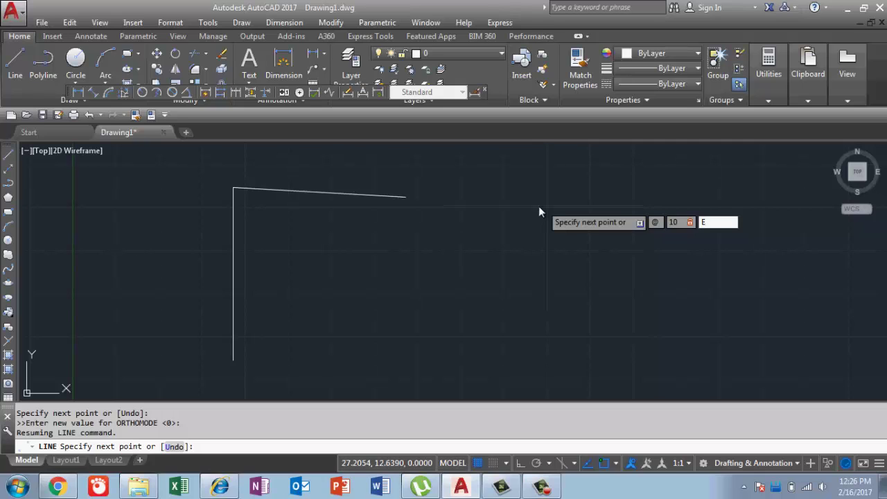
pyautogui.press('Return')
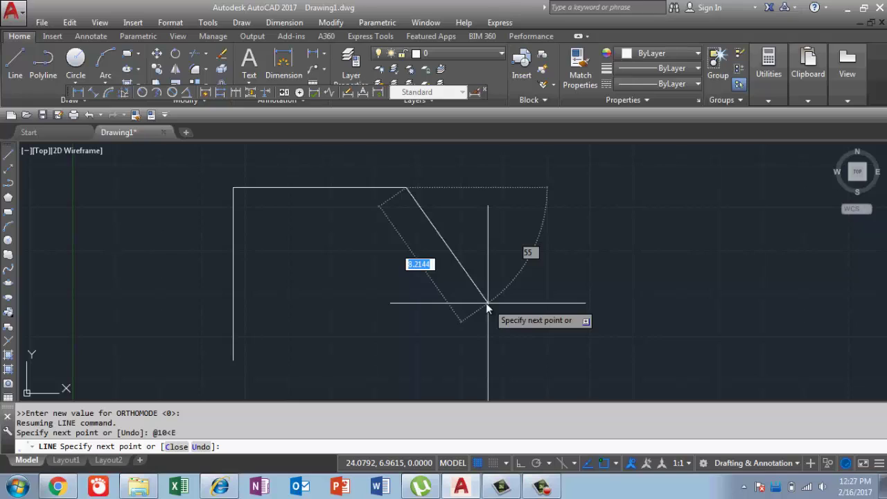
# Step: Add a third segment 10 units long at bearing S from the line's eastern end
pyautogui.write('10')
pyautogui.press('Tab')
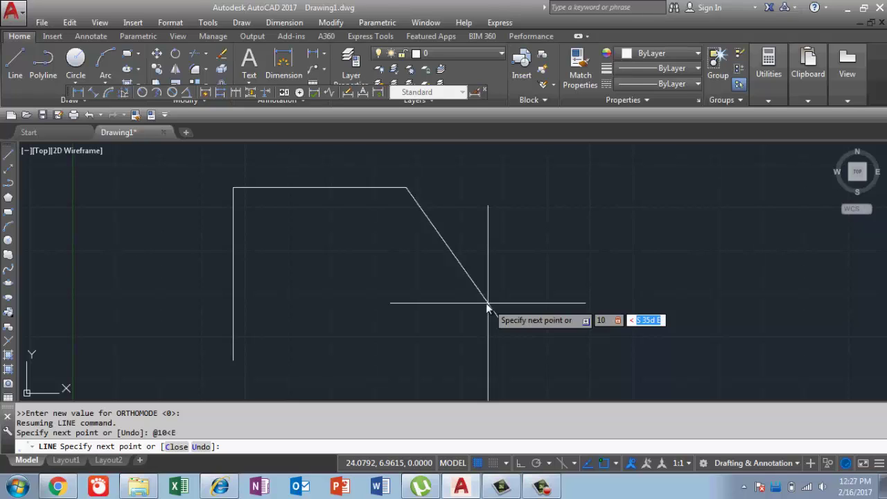
pyautogui.write('S')
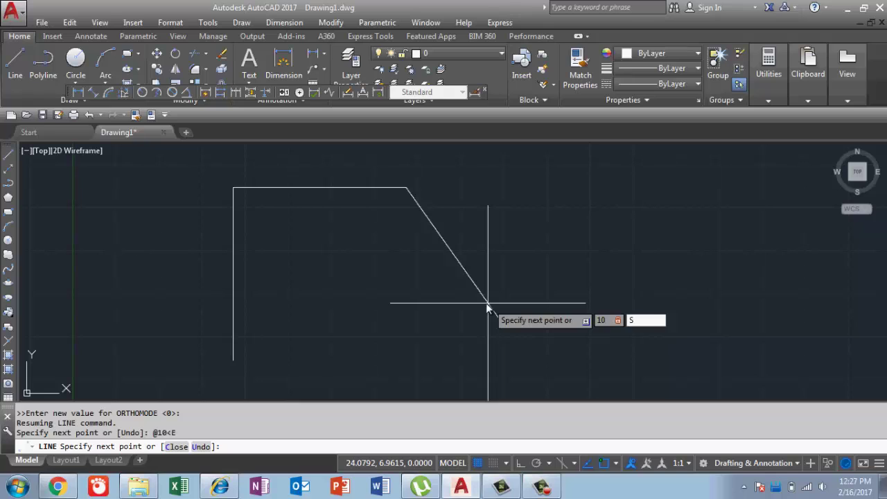
pyautogui.press('Return')
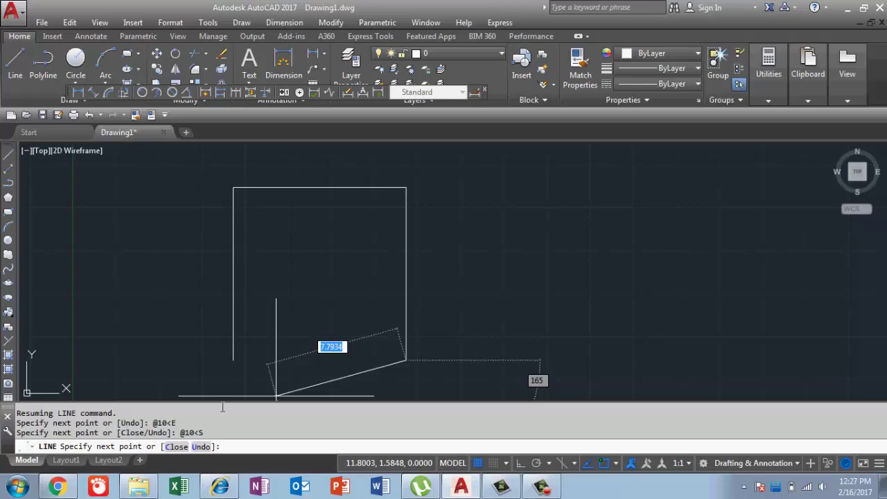
# Step: Close the square with a fourth segment 10 units long at bearing W and finish the line
pyautogui.write('10')
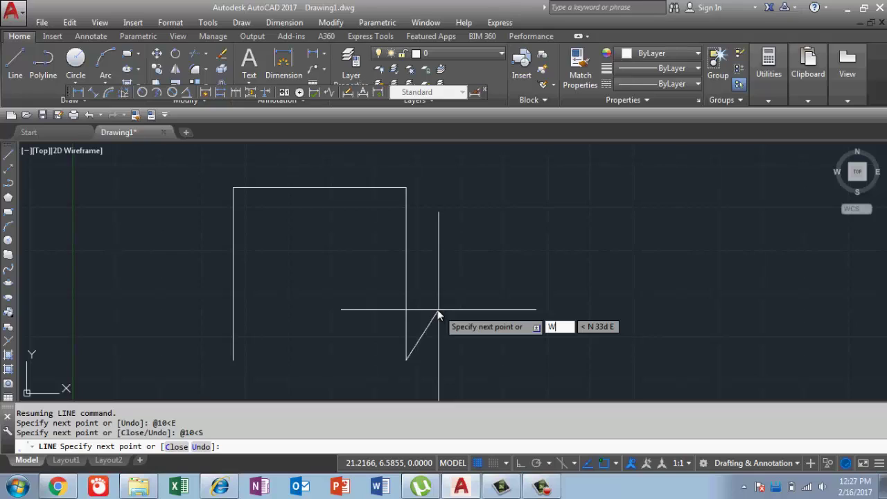
pyautogui.press('Return')
pyautogui.write('10')
pyautogui.press('Tab')
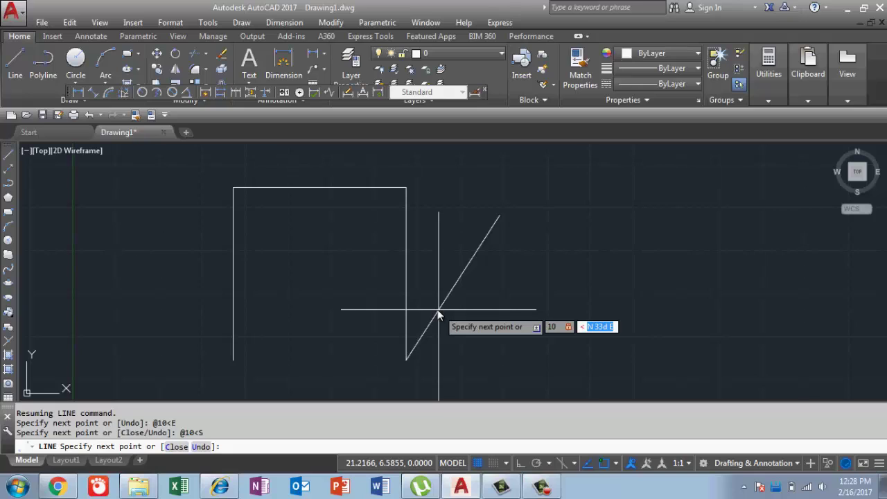
pyautogui.write('W')
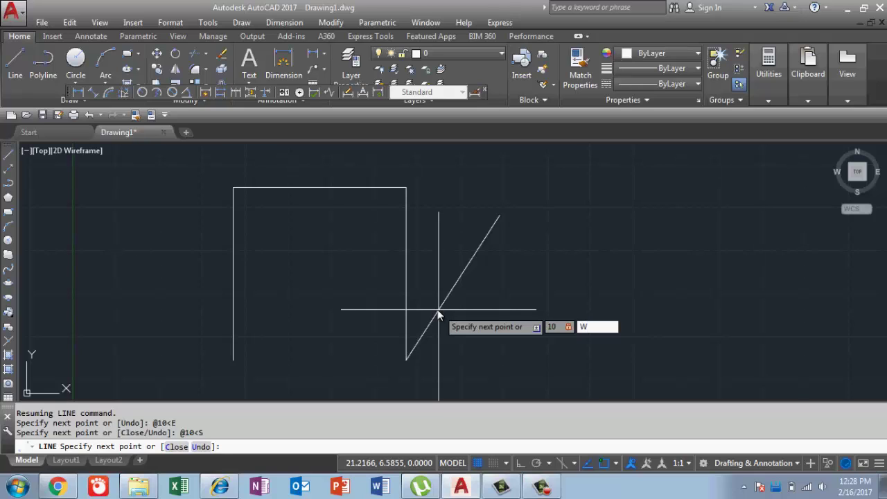
pyautogui.press('Return')
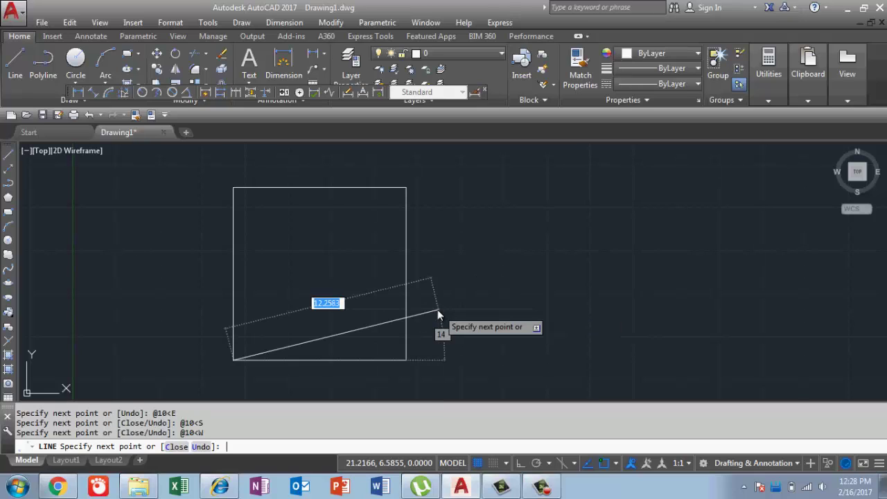
pyautogui.press('Return')
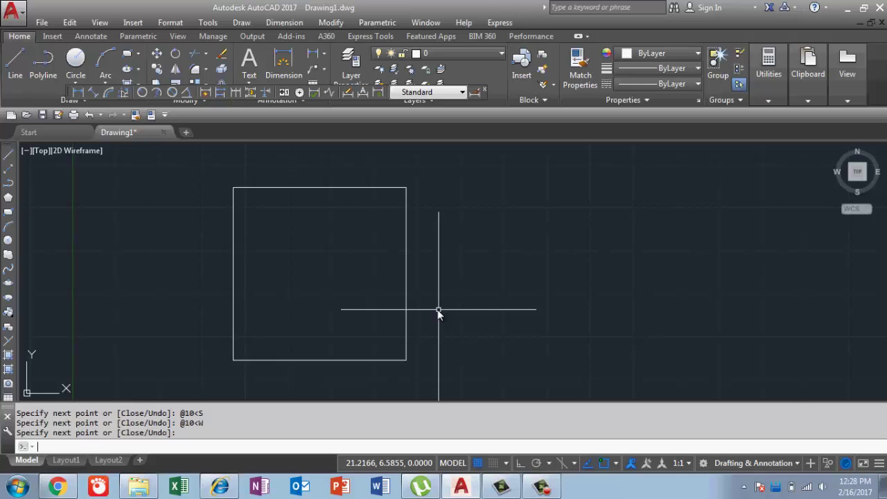
# Step: Erase all four lines of the square
pyautogui.scroll(-2, 489, 343)
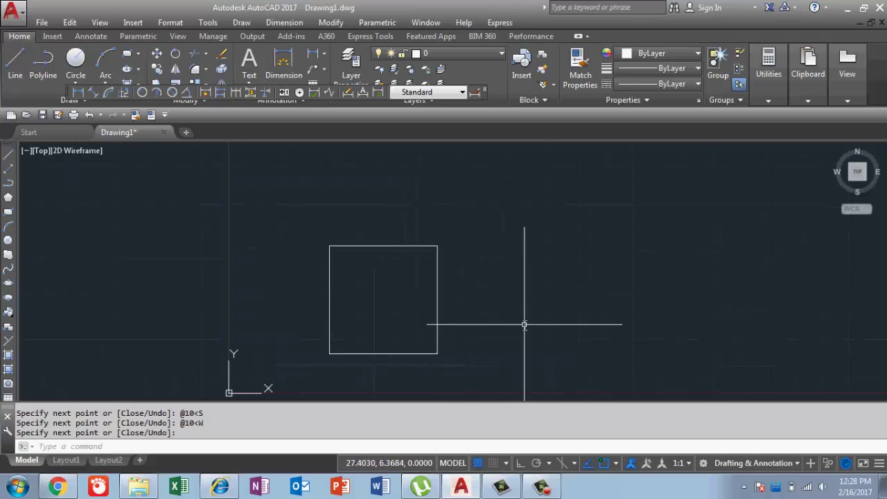
pyautogui.moveTo(525, 325)
pyautogui.mouseDown(button='middle')
pyautogui.moveTo(411, 307)
pyautogui.moveTo(347, 317)
pyautogui.mouseUp(button='middle')
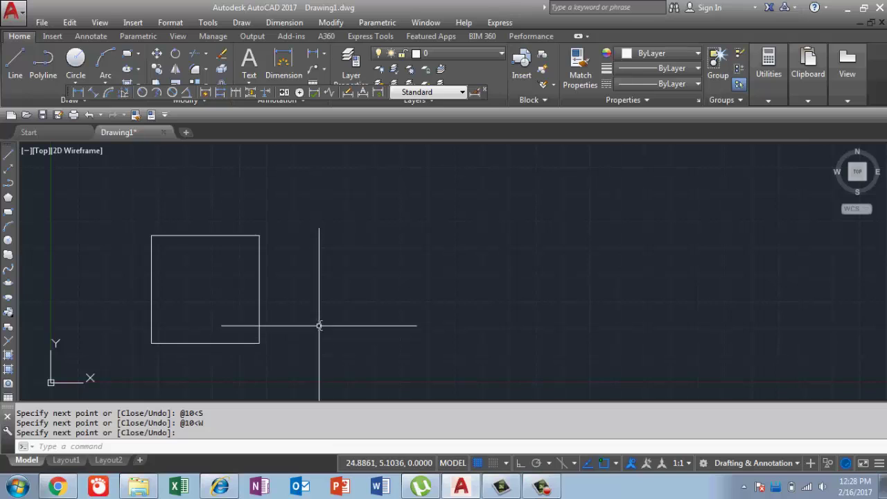
pyautogui.press('Return')
pyautogui.click(340, 367)
pyautogui.click(102, 186)
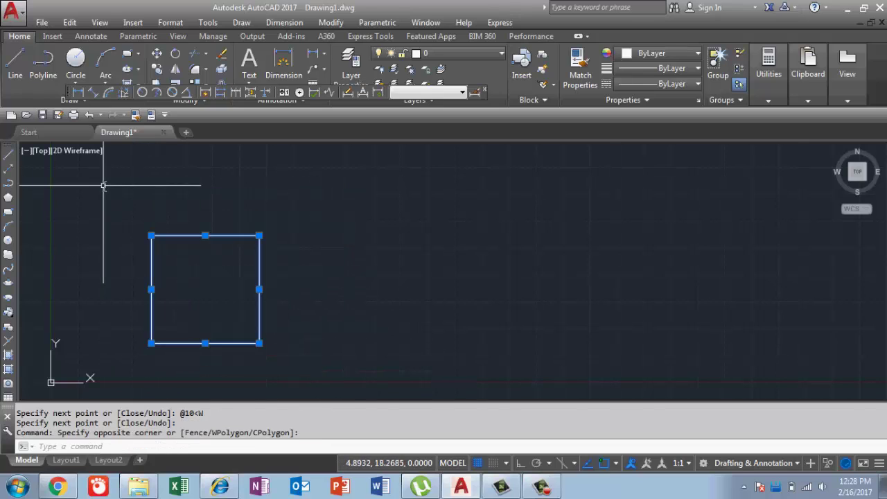
pyautogui.press('Delete')
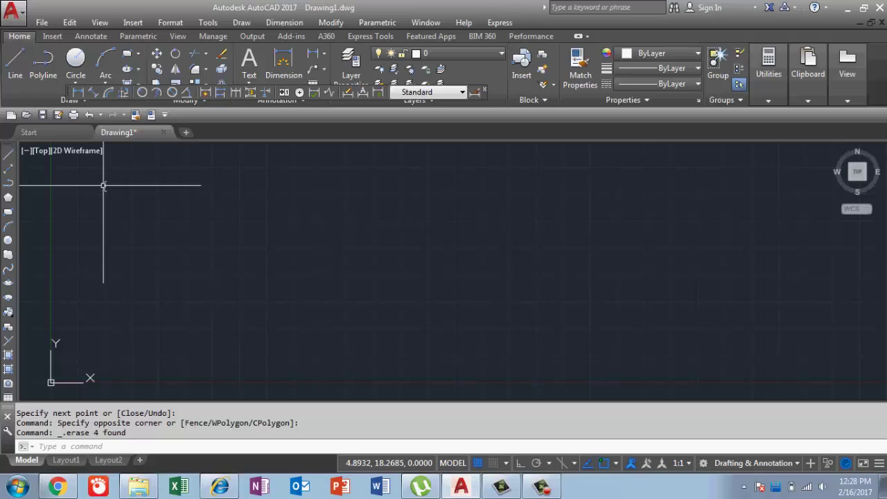
# Step: Draw a line segment 10 units long at bearing N45E, consulting the bearing diagram in Internet Explorer before returning to AutoCAD
pyautogui.write('L')
pyautogui.press('Return')
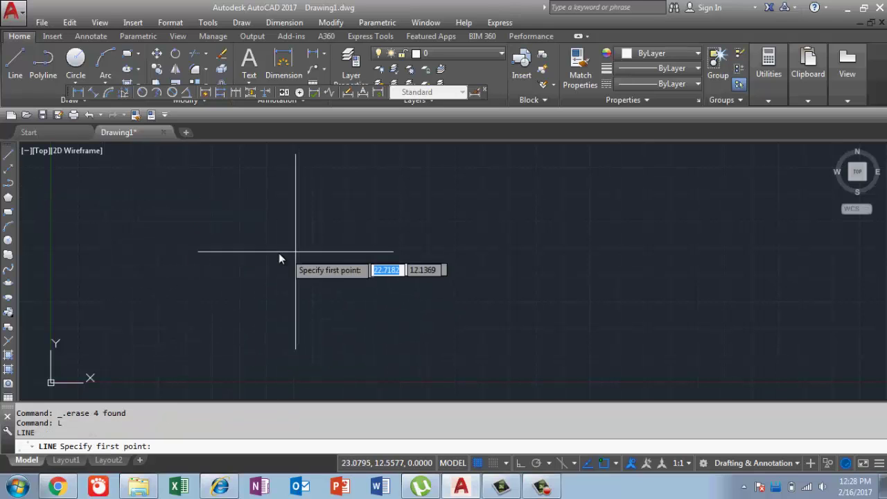
pyautogui.click(227, 321)
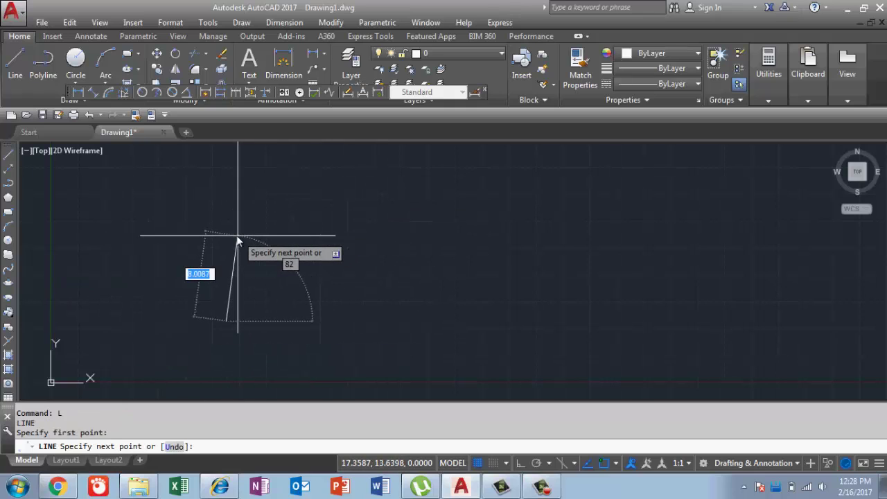
pyautogui.press('F8')
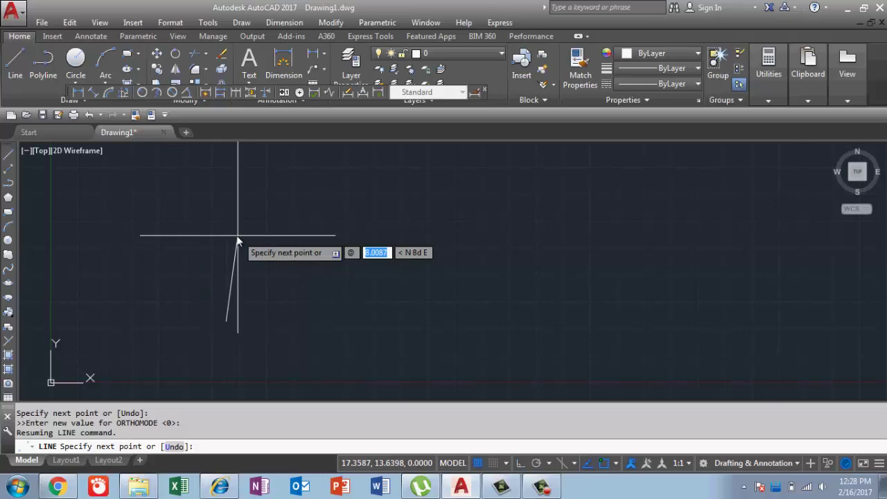
pyautogui.write('10')
pyautogui.press('Tab')
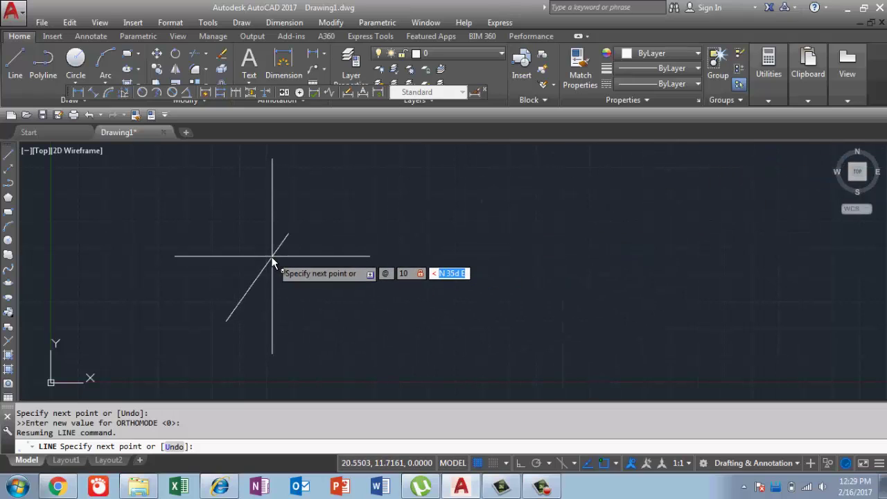
pyautogui.write('N')
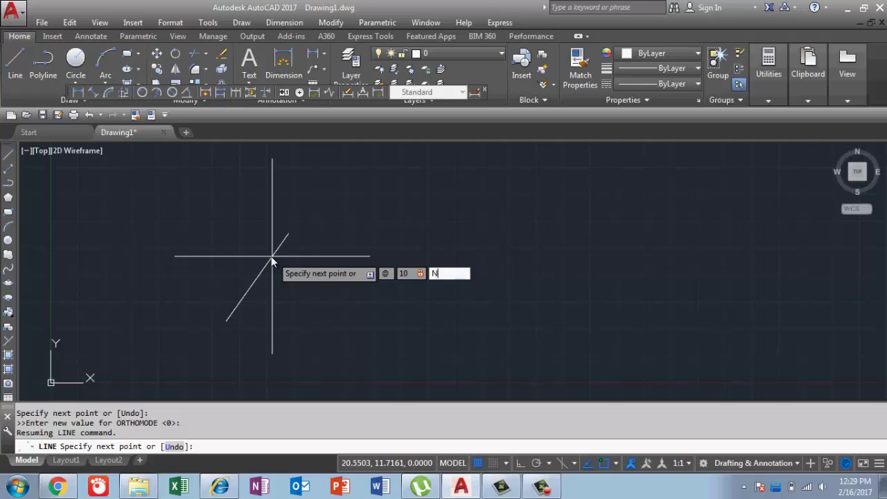
pyautogui.write('45E')
pyautogui.click(222, 480)
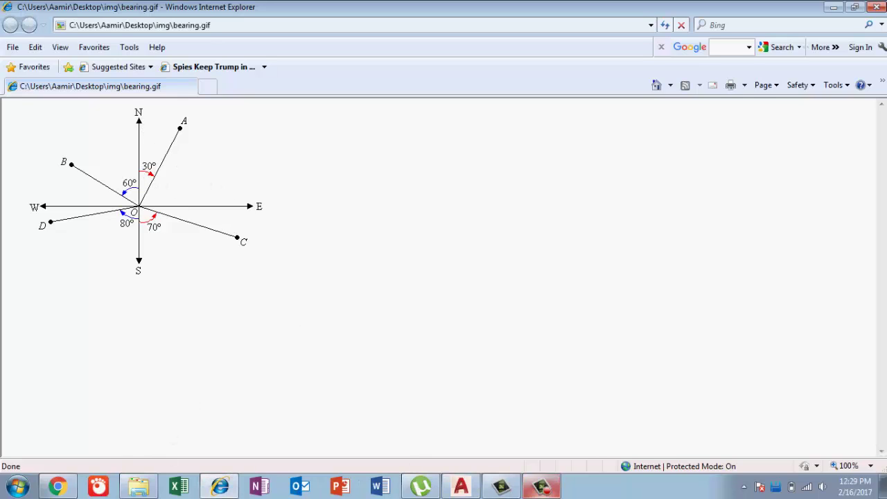
pyautogui.click(461, 486)
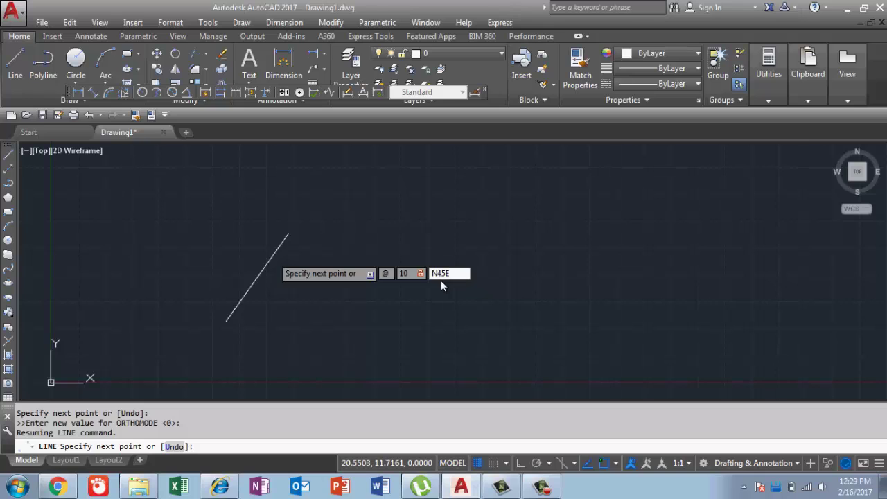
pyautogui.press('Return')
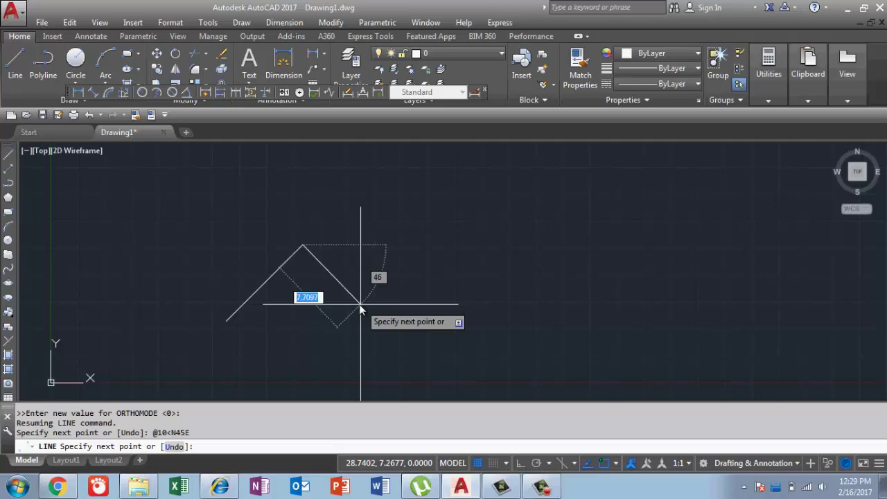
# Step: Check the bearing diagram again, add a 10-unit segment at bearing S45E from the upper end, and finish the line
pyautogui.write('10')
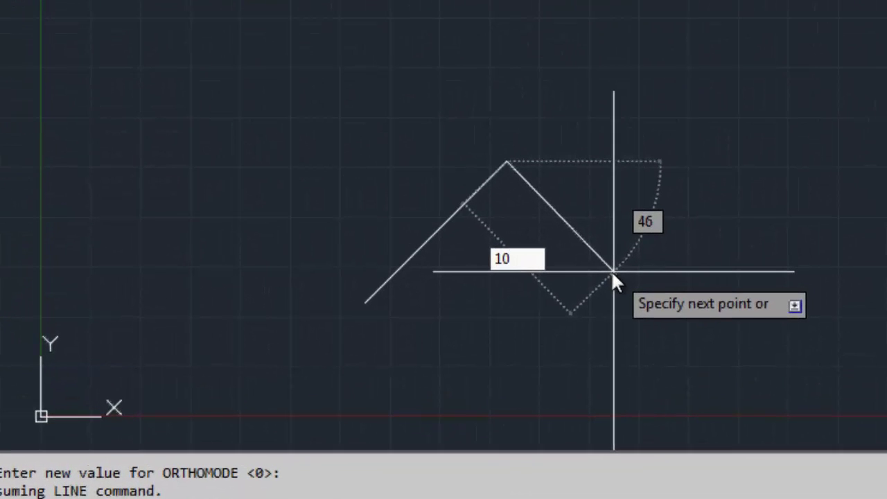
pyautogui.write('< S 44d E')
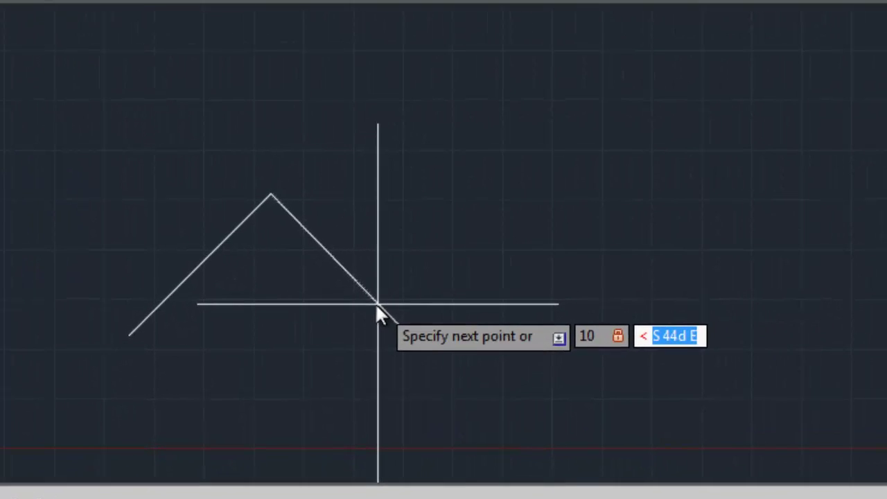
pyautogui.click(371, 471)
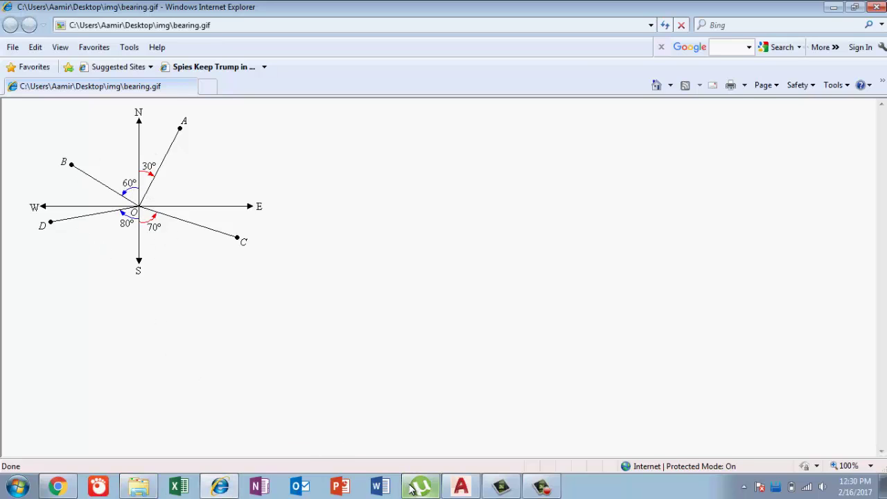
pyautogui.click(461, 486)
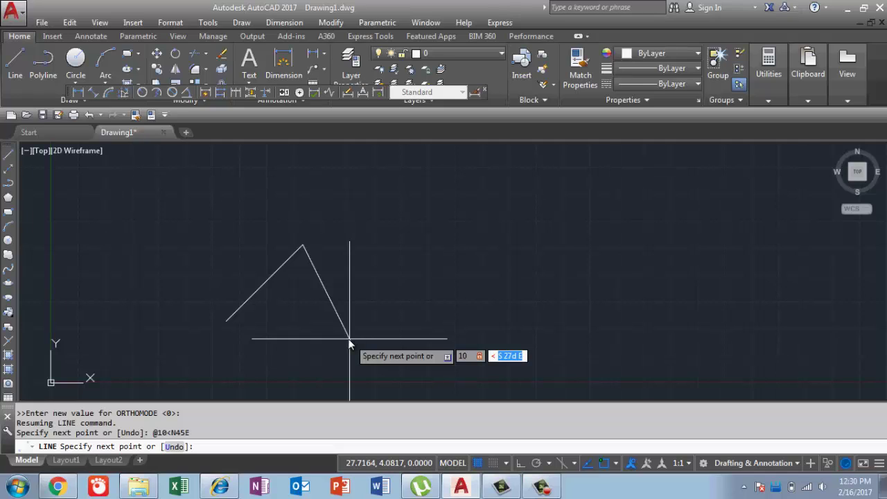
pyautogui.write('S')
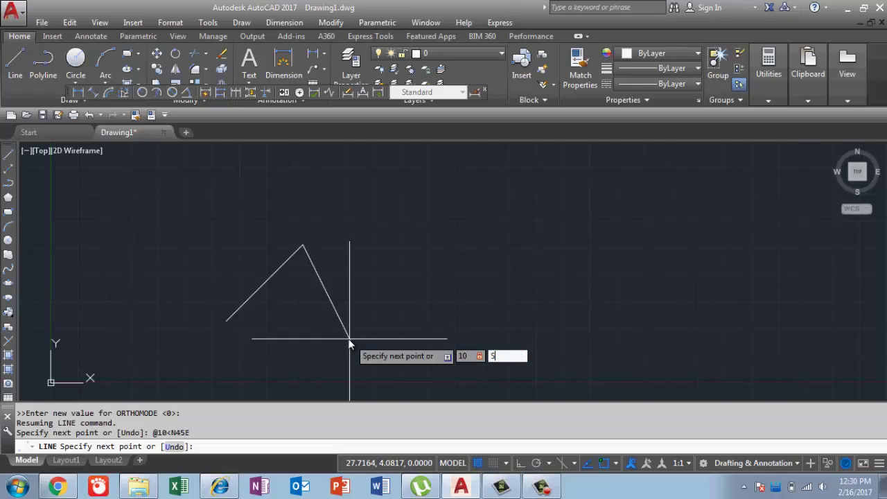
pyautogui.write('45e')
pyautogui.press('Return')
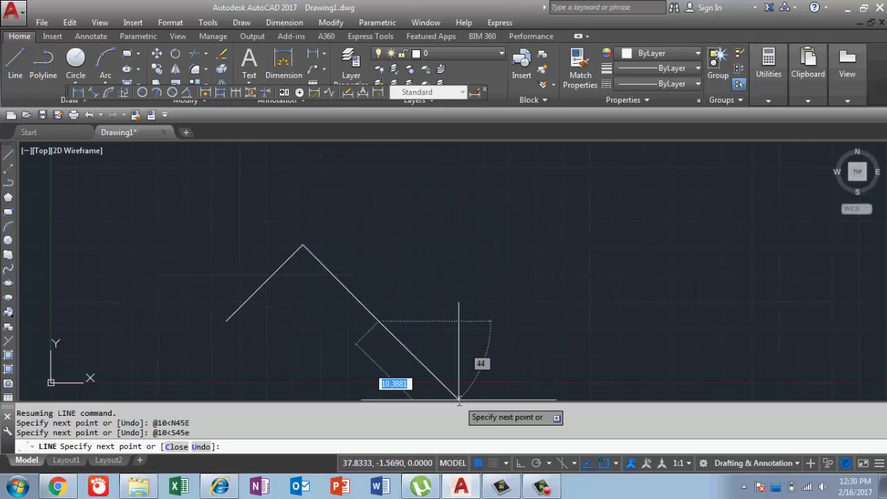
pyautogui.press('Return')
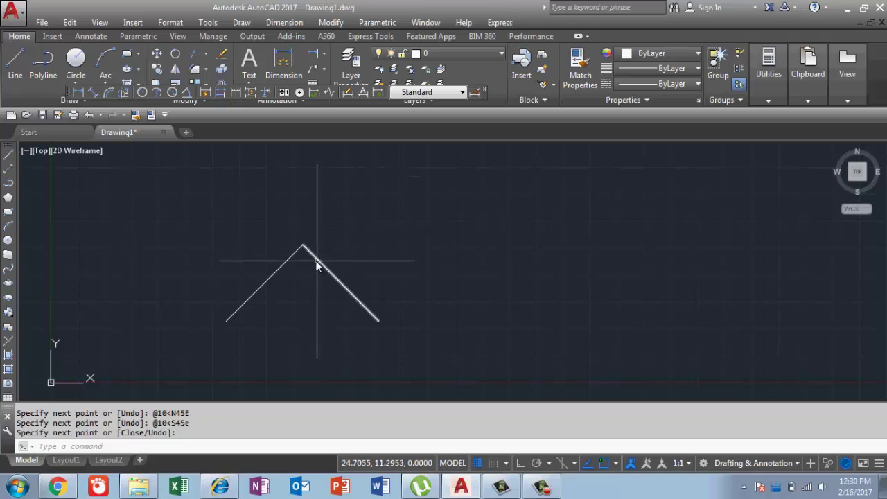
# Step: Draw a horizontal reference line eastward from the vertex where the two bearing lines meet
pyautogui.write('l')
pyautogui.press('Return')
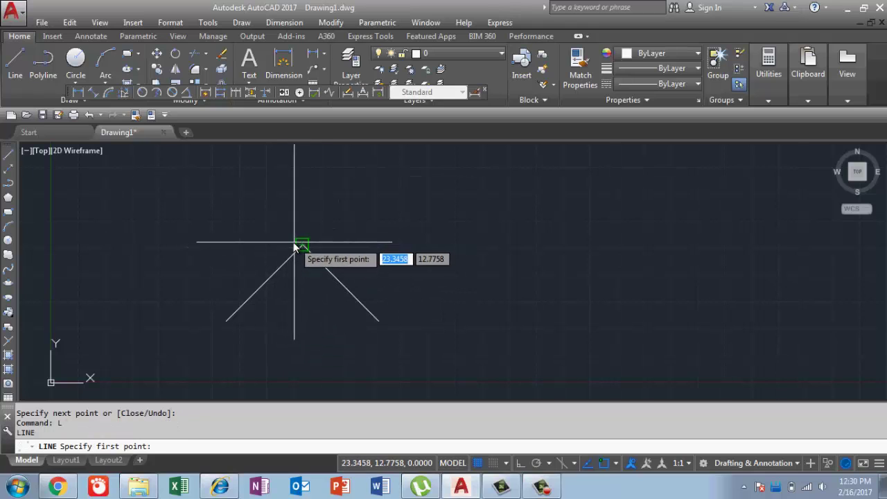
pyautogui.click(302, 247)
pyautogui.click(438, 244)
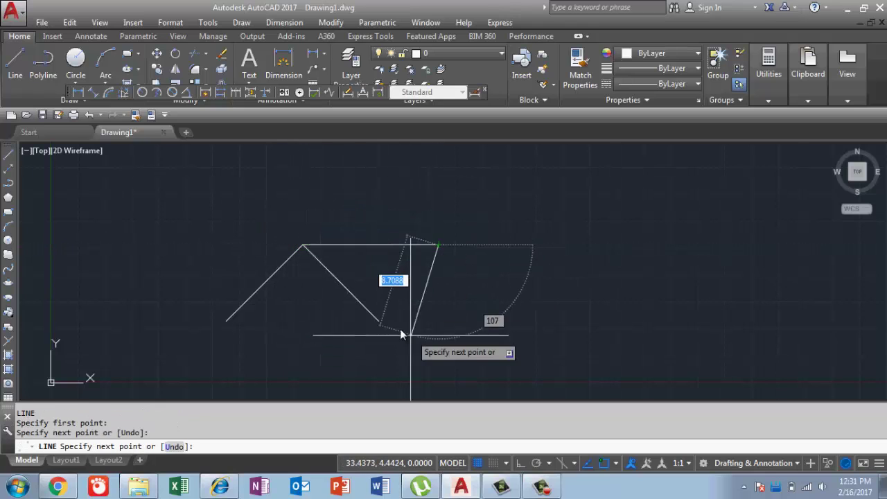
pyautogui.press('Return')
# Step: Draw a vertical reference line northward from the same vertex with ortho mode on
pyautogui.press('Return')
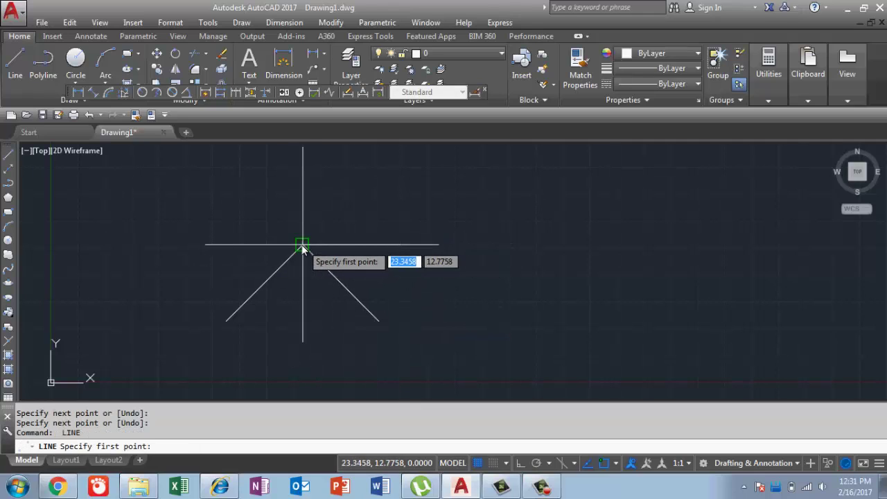
pyautogui.click(302, 245)
pyautogui.press('F8')
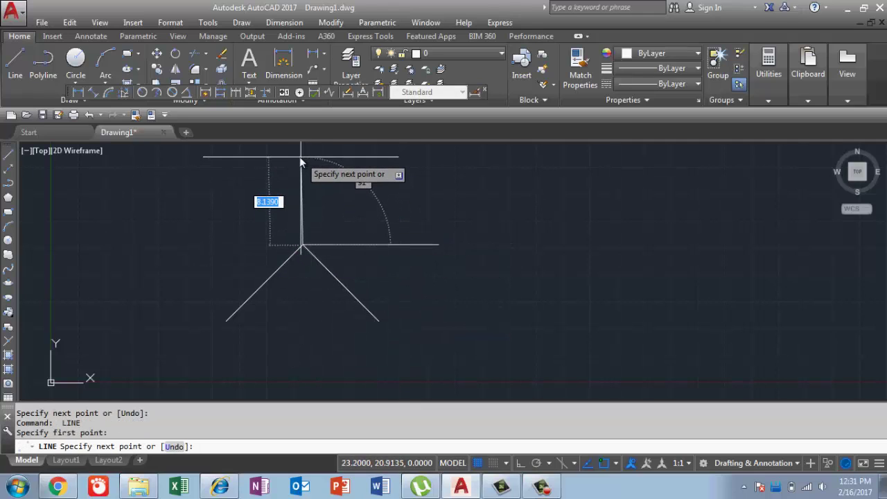
pyautogui.click(308, 142)
pyautogui.press('Return')
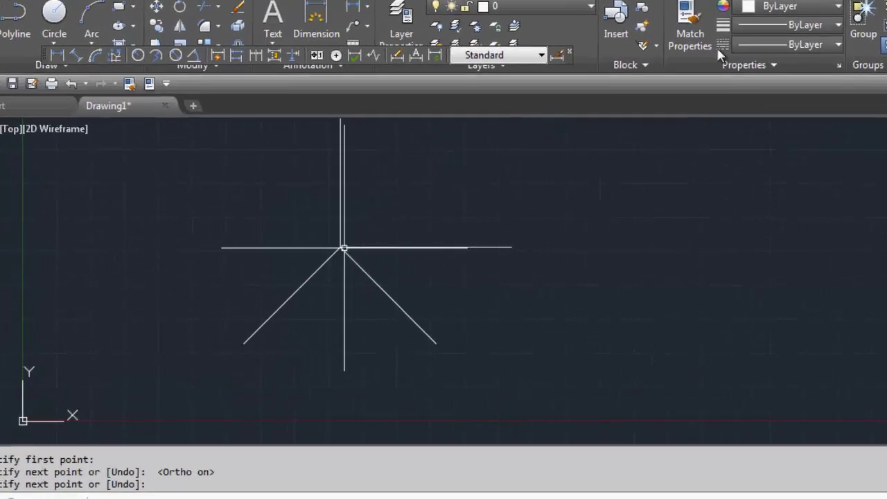
# Step: Add an angular dimension between the vertical reference line and the S45E line
pyautogui.click(444, 1)
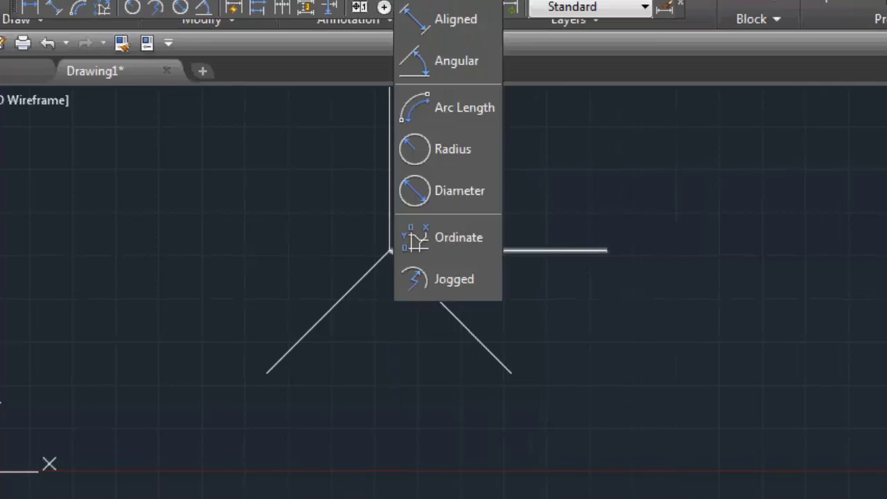
pyautogui.click(419, 77)
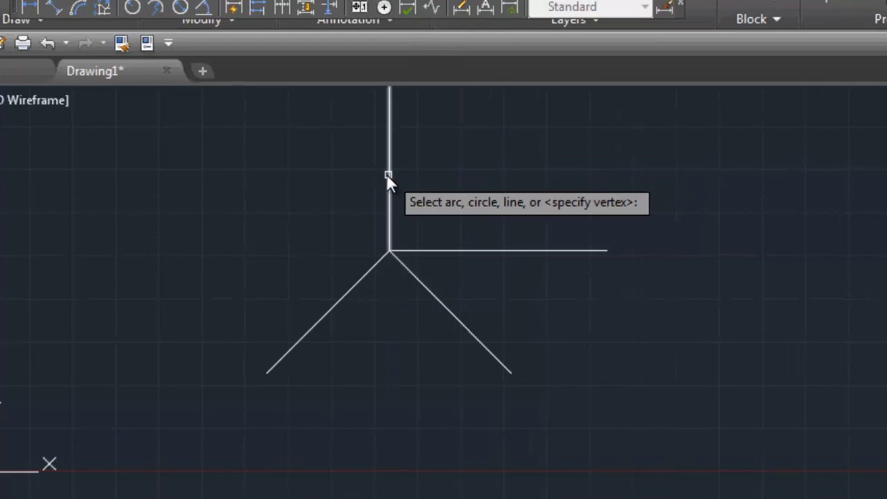
pyautogui.click(389, 173)
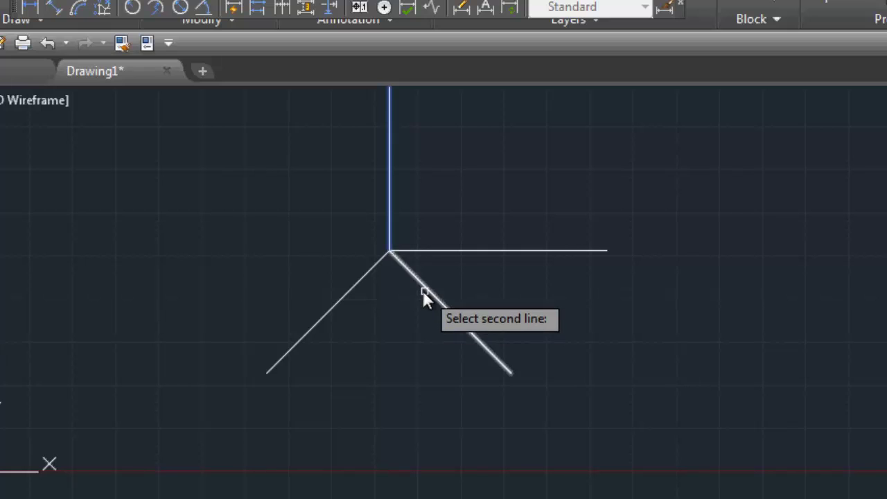
pyautogui.click(423, 292)
pyautogui.scroll(5, 467, 246)
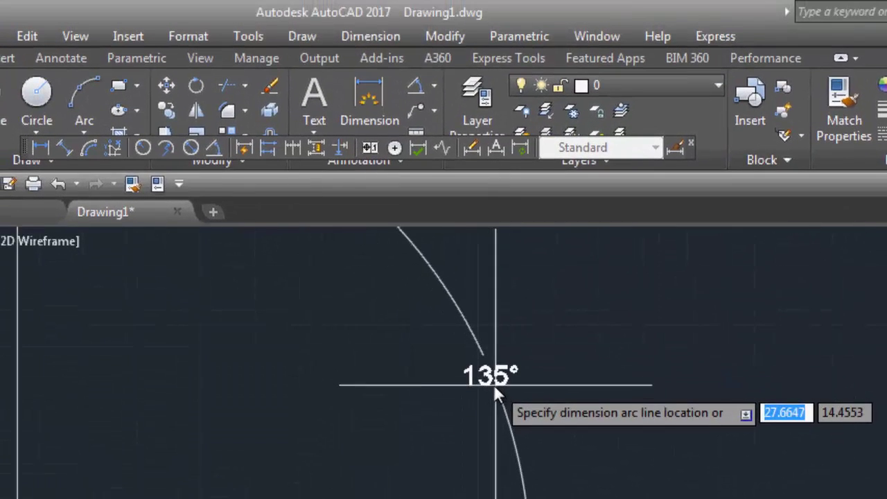
pyautogui.scroll(-5, 493, 384)
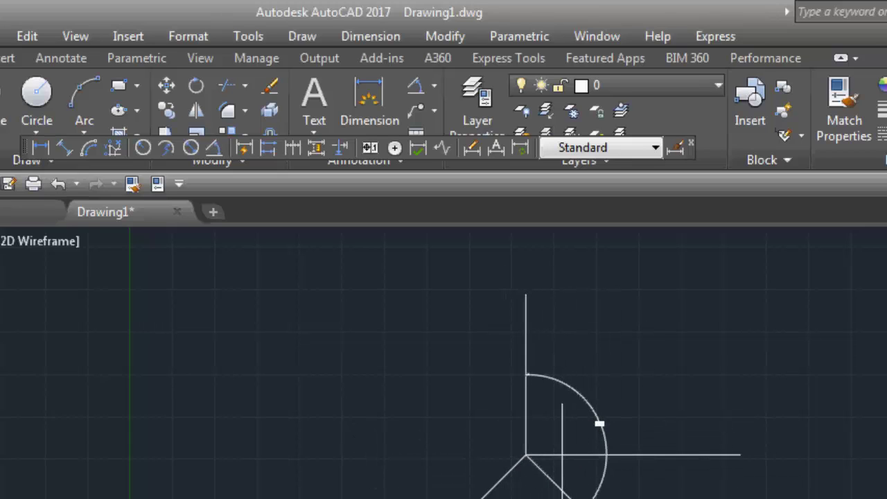
# Step: Draw a vertical reference line southward from the vertex where the two upper bearing lines meet
pyautogui.write('L')
pyautogui.press('Return')
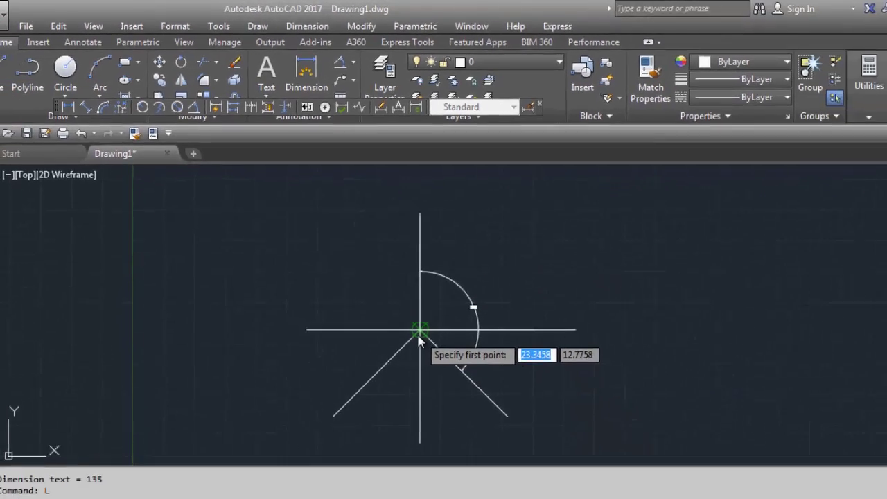
pyautogui.click(420, 442)
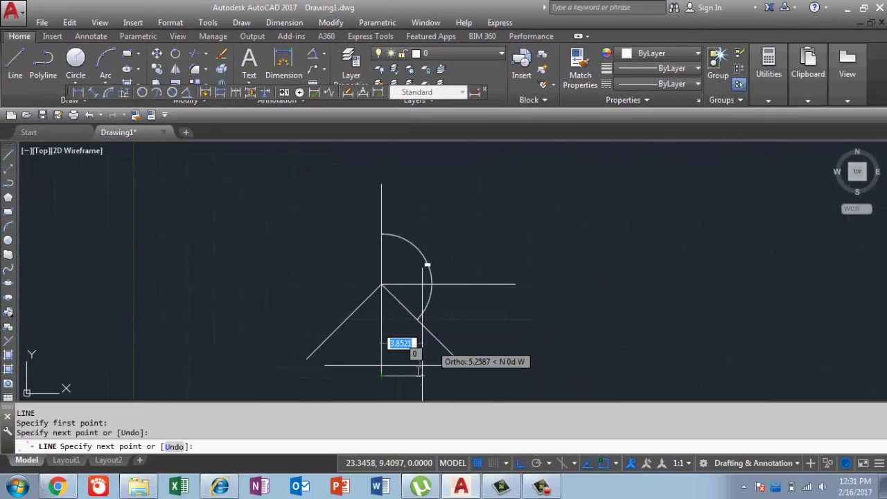
pyautogui.press('Return')
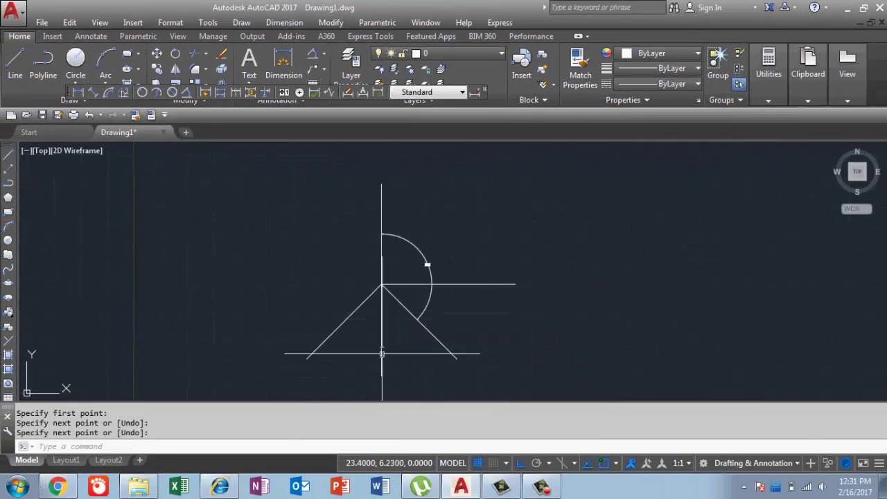
# Step: Try to add an angular dimension between the southward reference line and the S45E line
pyautogui.click(312, 57)
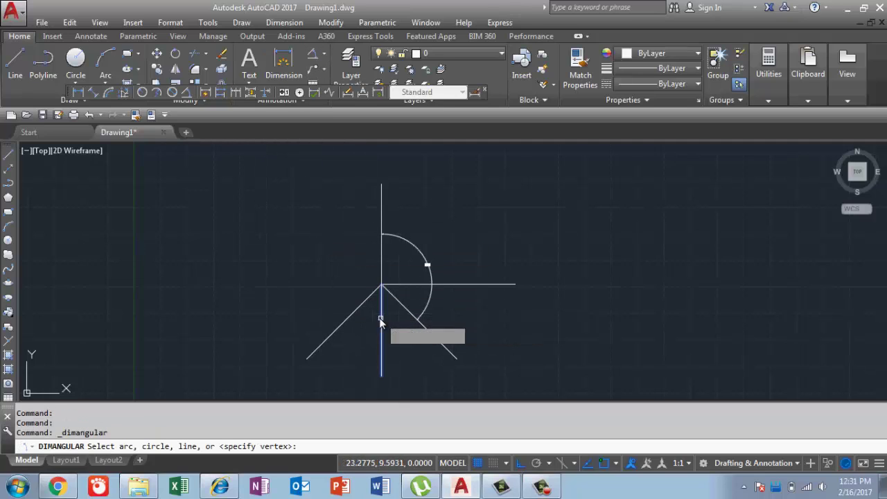
pyautogui.click(379, 318)
pyautogui.click(402, 306)
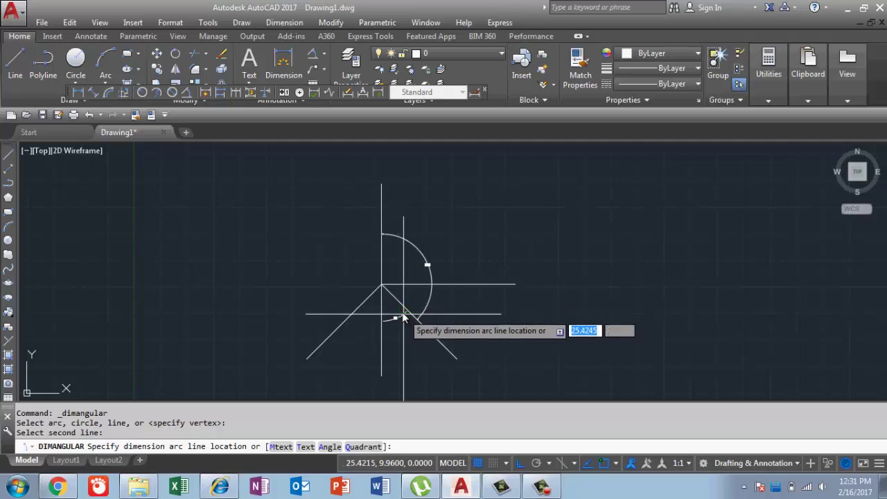
pyautogui.scroll(3, 402, 315)
pyautogui.click(407, 310)
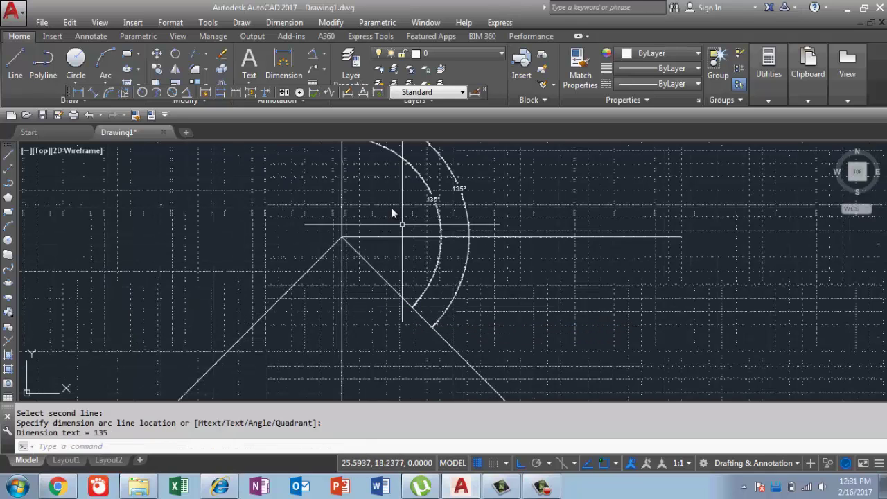
# Step: Erase the inner of the two overlapping angular dimensions, cancelling the attempt to move its text
pyautogui.click(433, 198)
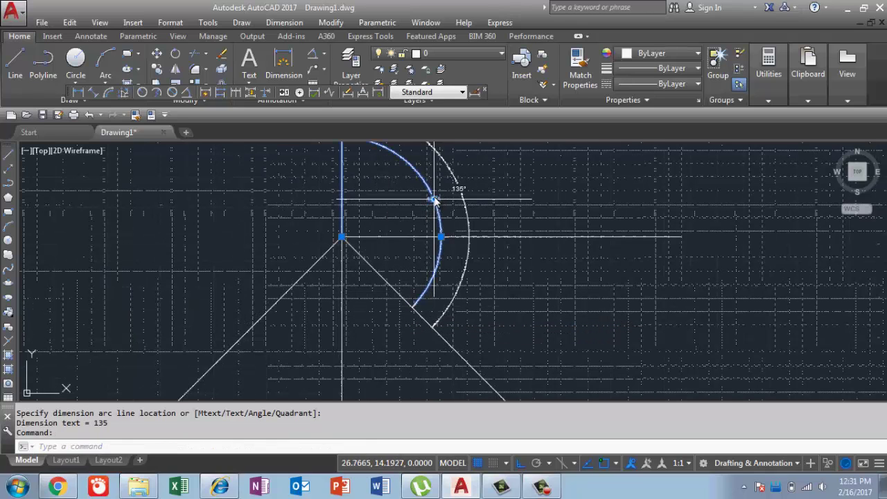
pyautogui.click(433, 200)
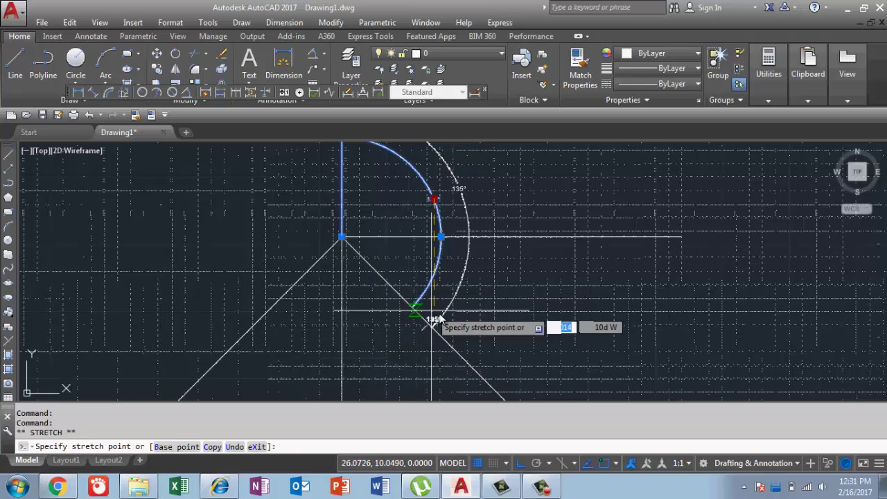
pyautogui.rightClick(432, 318)
pyautogui.press('Escape')
pyautogui.press('Delete')
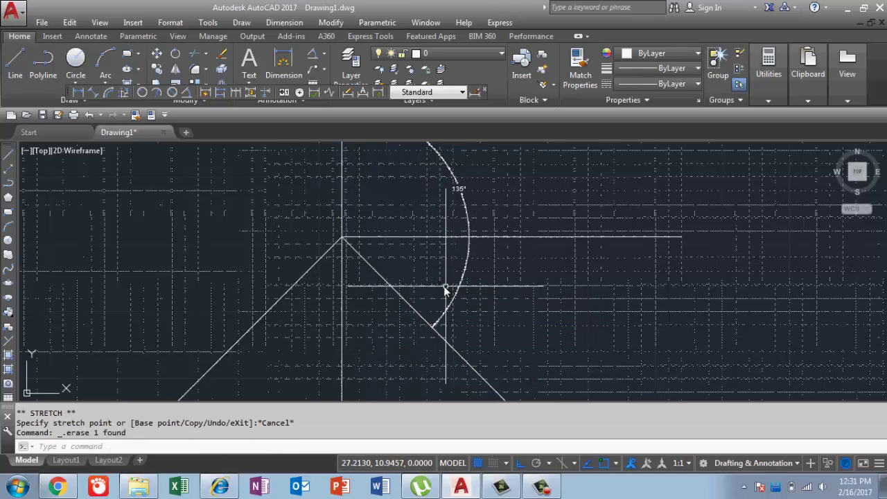
# Step: Add an angular dimension between the southward reference line and the S45E line, placing its arc between the two lines
pyautogui.click(317, 56)
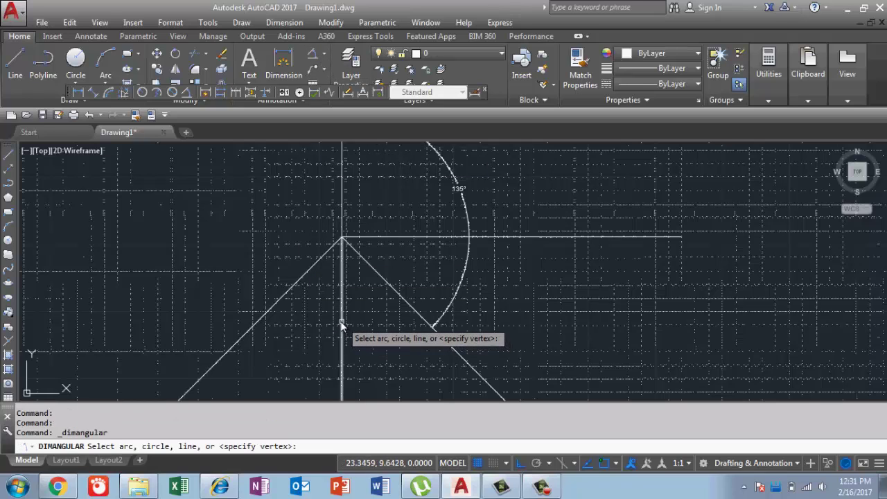
pyautogui.click(342, 323)
pyautogui.click(398, 293)
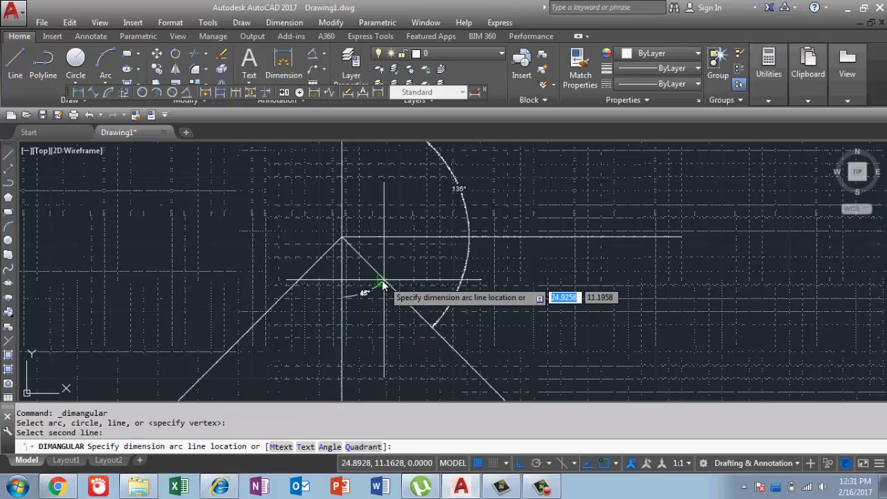
pyautogui.click(350, 315)
pyautogui.scroll(3, 361, 314)
pyautogui.scroll(-5, 390, 310)
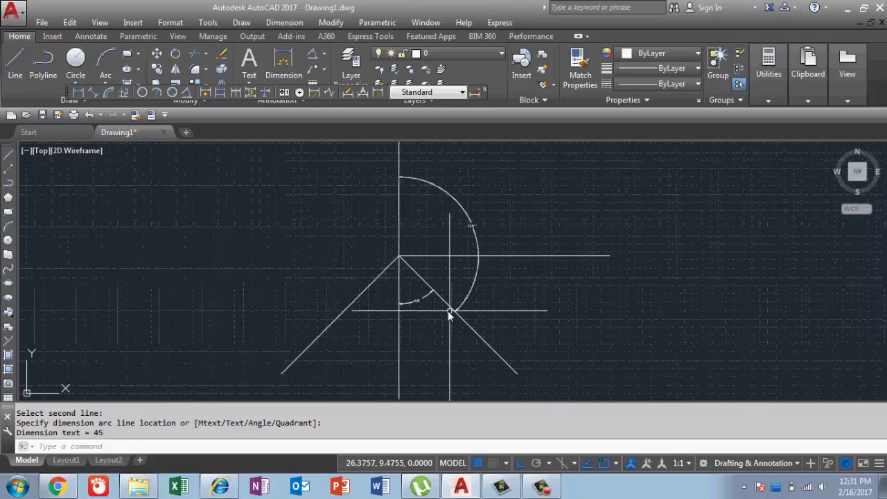
pyautogui.scroll(-1, 450, 315)
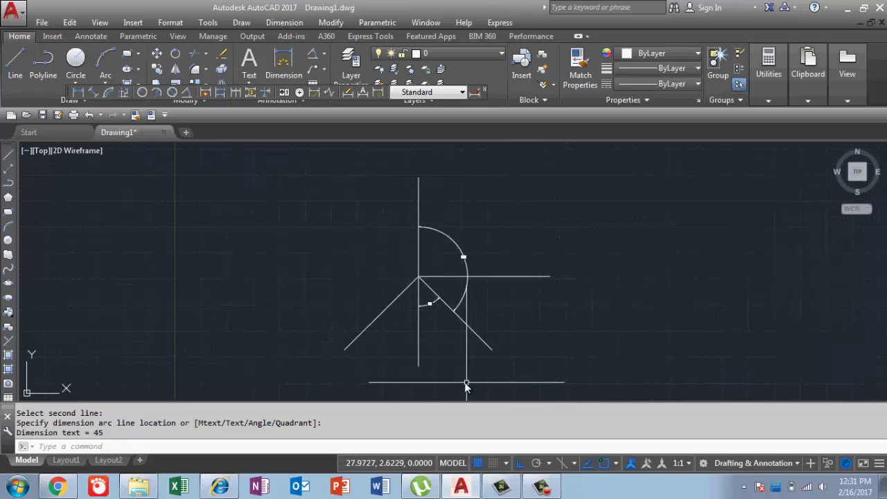
# Step: Draw a 10-unit line at bearing S45W from the lower end of the S45E line with ortho mode off
pyautogui.write('L')
pyautogui.press('Return')
pyautogui.click(493, 349)
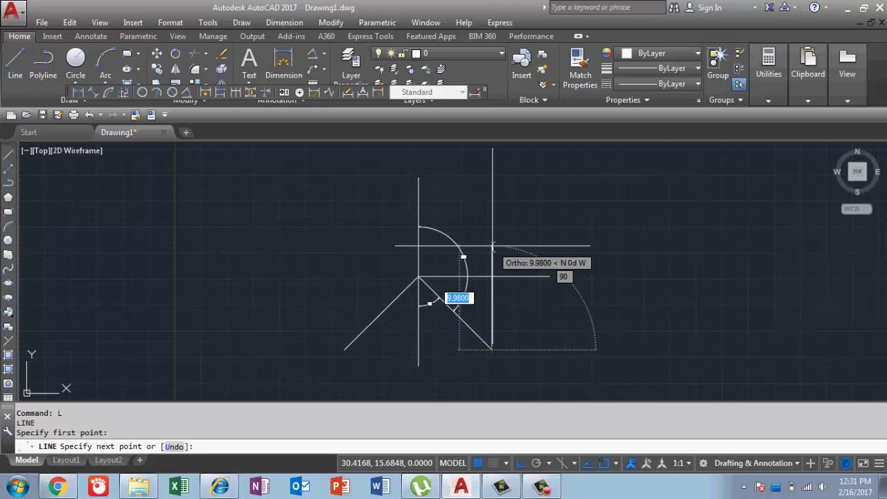
pyautogui.press('F8')
pyautogui.scroll(-3, 517, 298)
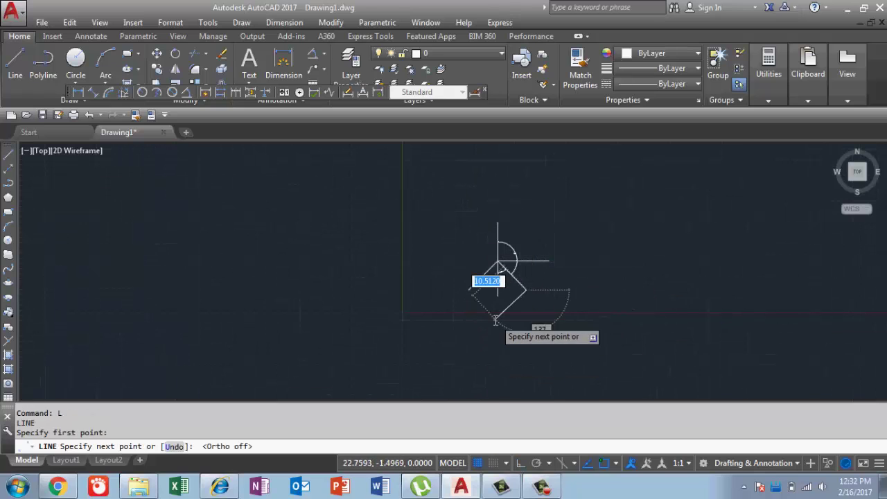
pyautogui.scroll(2, 495, 320)
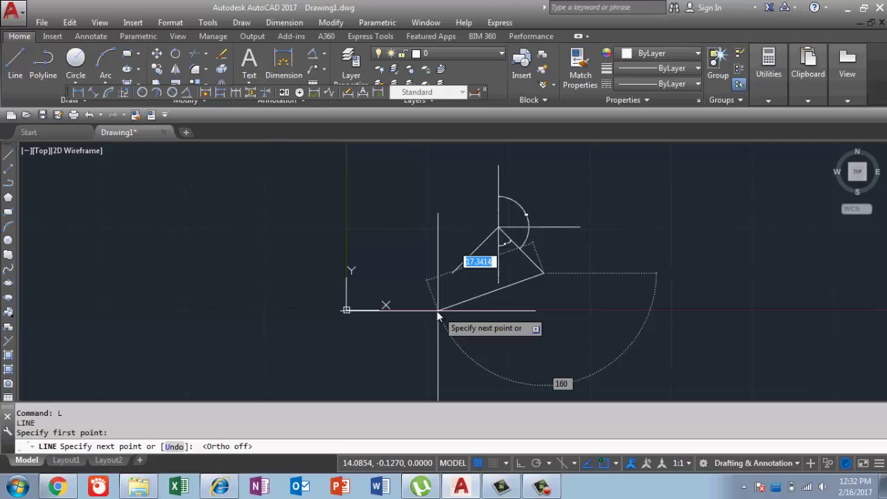
pyautogui.write('10')
pyautogui.press('Tab')
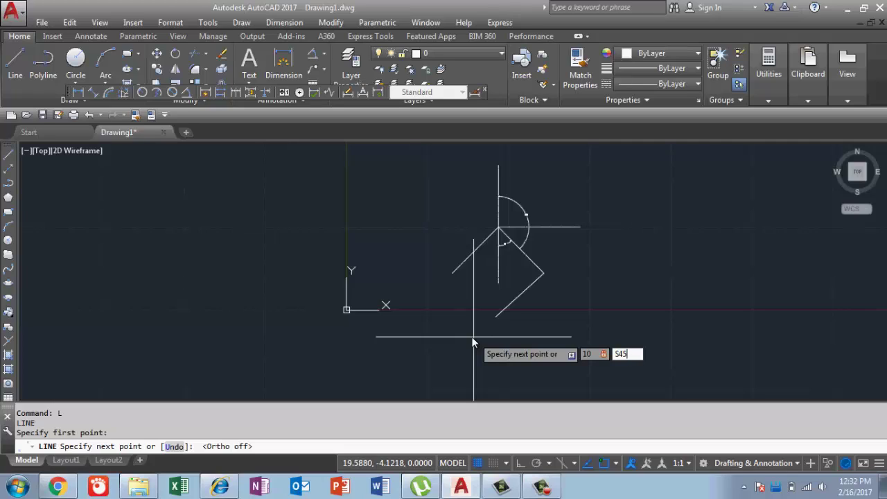
pyautogui.press('Return')
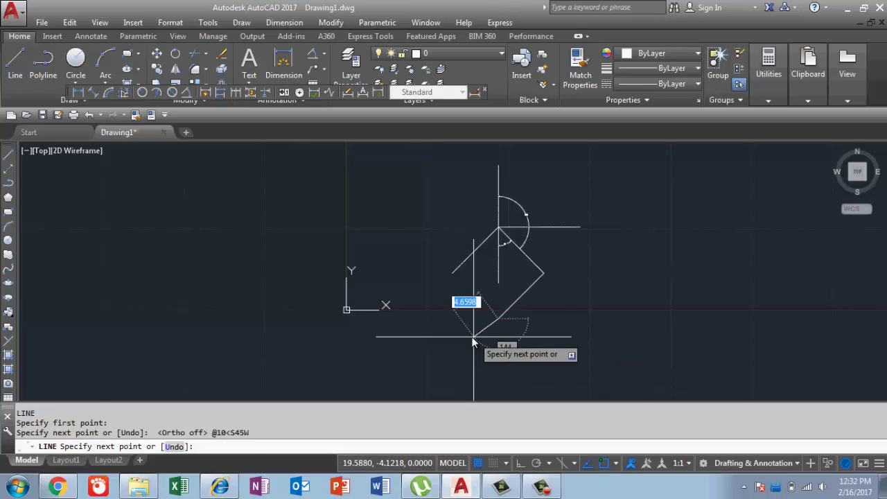
pyautogui.scroll(4, 536, 368)
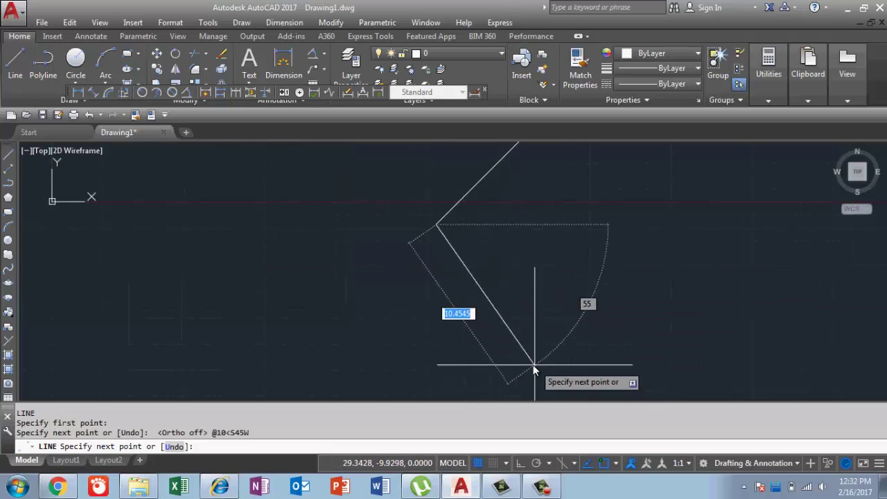
pyautogui.scroll(-3, 531, 316)
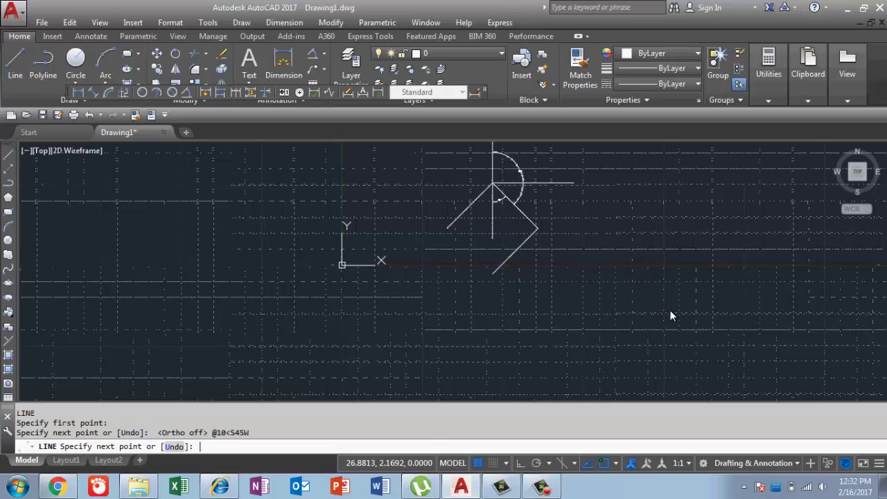
pyautogui.press('Return')
# Step: Draw a horizontal reference line eastward from the vertex where the S45E and S45W lines meet
pyautogui.press('Return')
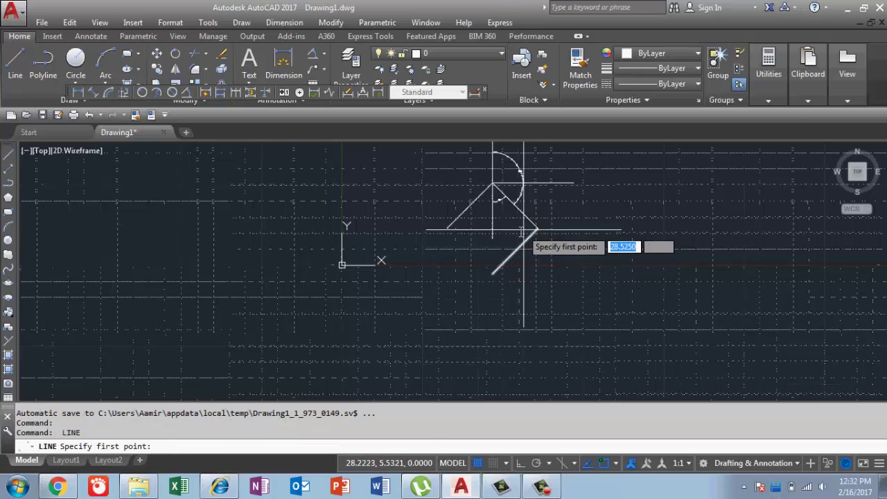
pyautogui.click(538, 229)
pyautogui.click(627, 229)
pyautogui.press('Return')
pyautogui.scroll(4, 608, 251)
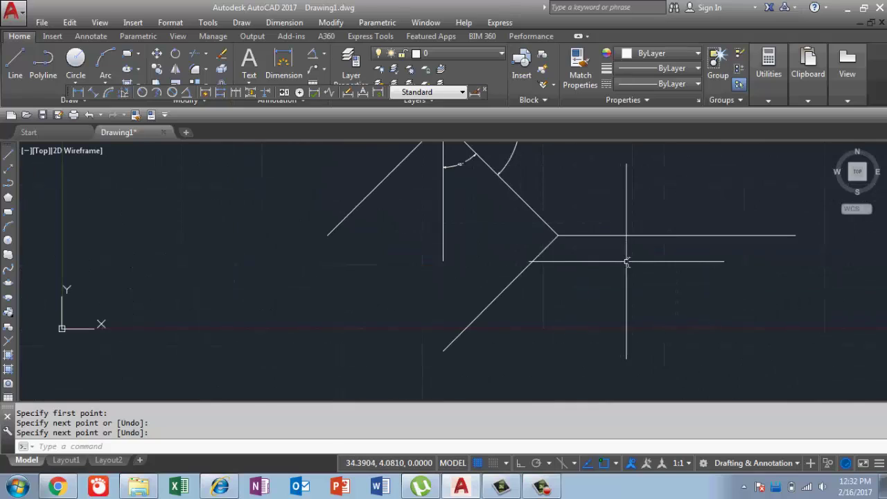
# Step: Extend the new horizontal reference line westward to the southward vertical reference line
pyautogui.write('E')
pyautogui.press('Return')
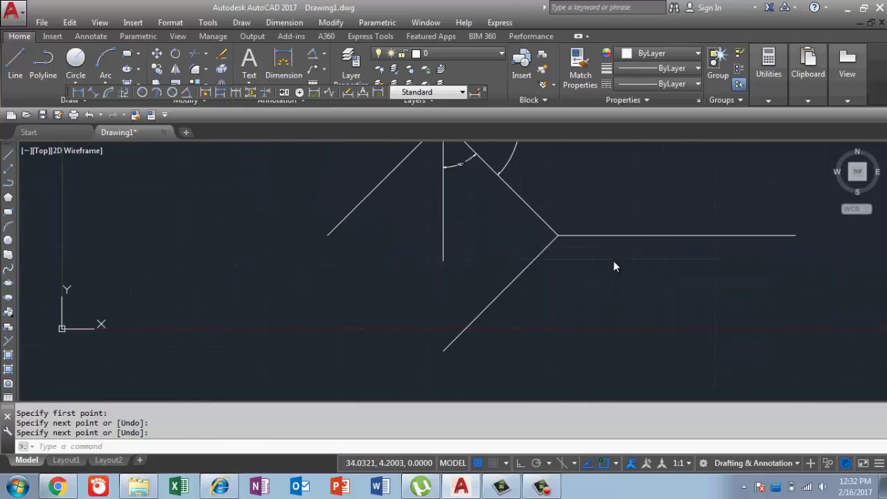
pyautogui.press('Return')
pyautogui.click(615, 248)
pyautogui.click(594, 212)
pyautogui.press('Escape')
pyautogui.press('Escape')
pyautogui.press('Escape')
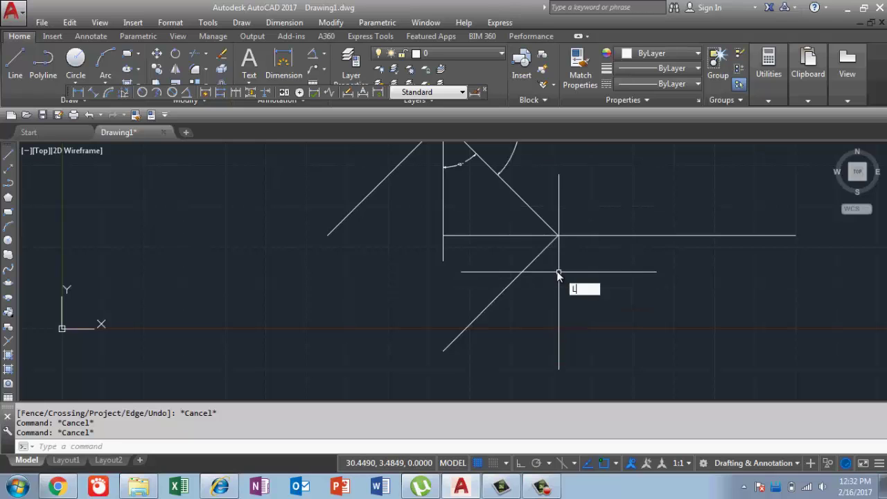
# Step: Try a line about 5.2 units long northward from the S45E and S45W vertex without ortho mode, and erase it
pyautogui.press('Return')
pyautogui.click(559, 236)
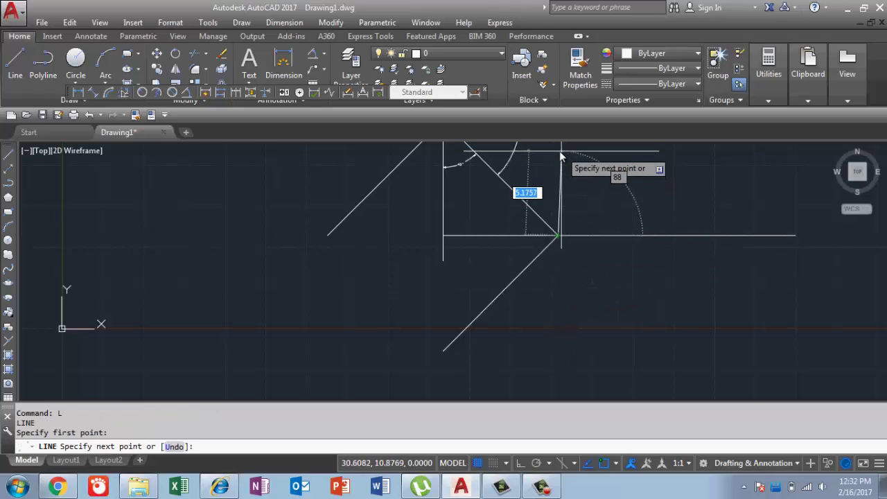
pyautogui.click(560, 150)
pyautogui.press('Return')
pyautogui.click(600, 194)
pyautogui.click(547, 162)
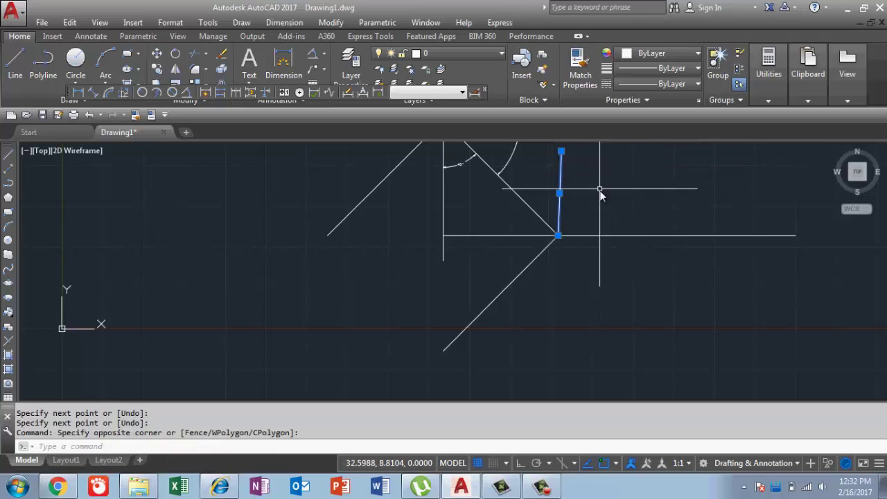
pyautogui.press('Delete')
# Step: Draw a vertical reference line northward from the S45E and S45W vertex with ortho mode on
pyautogui.press('Return')
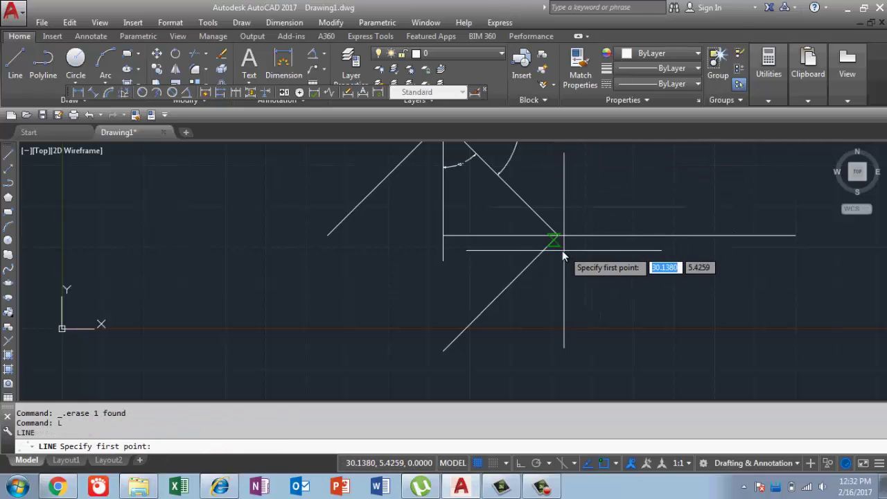
pyautogui.click(559, 236)
pyautogui.press('F8')
pyautogui.scroll(-3, 555, 212)
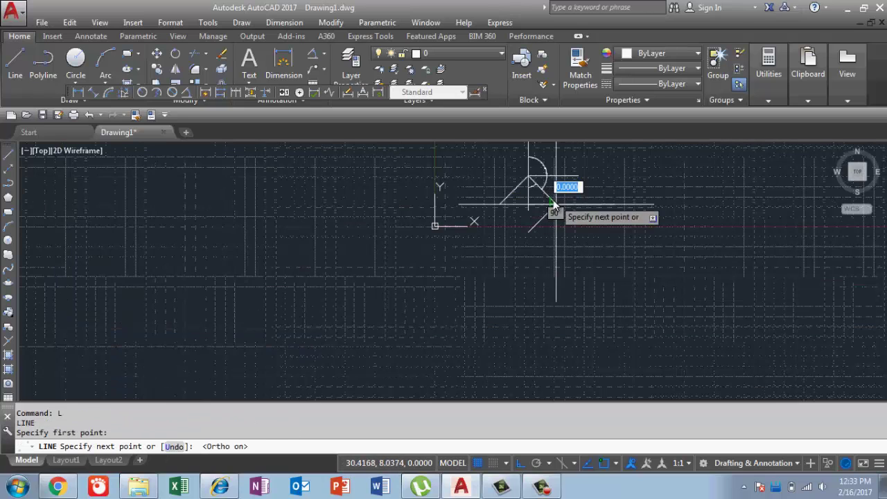
pyautogui.scroll(3, 555, 188)
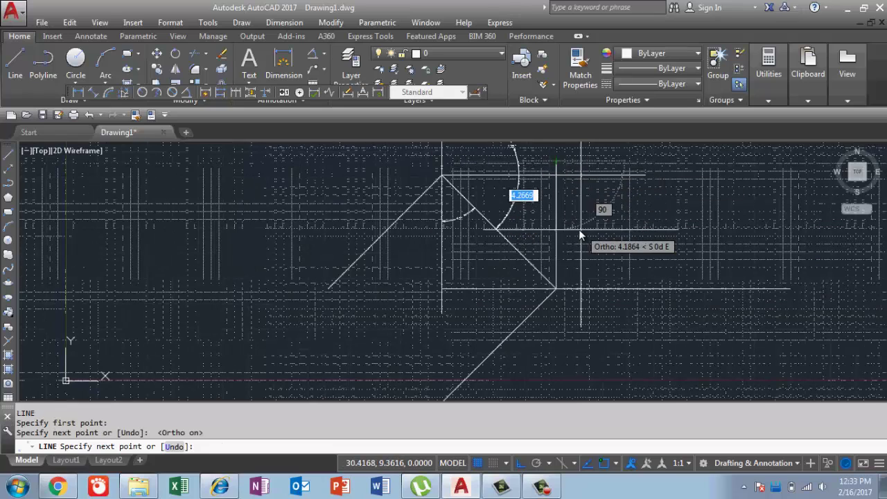
pyautogui.click(607, 208)
pyautogui.press('Return')
pyautogui.scroll(3, 569, 242)
pyautogui.scroll(-3, 568, 239)
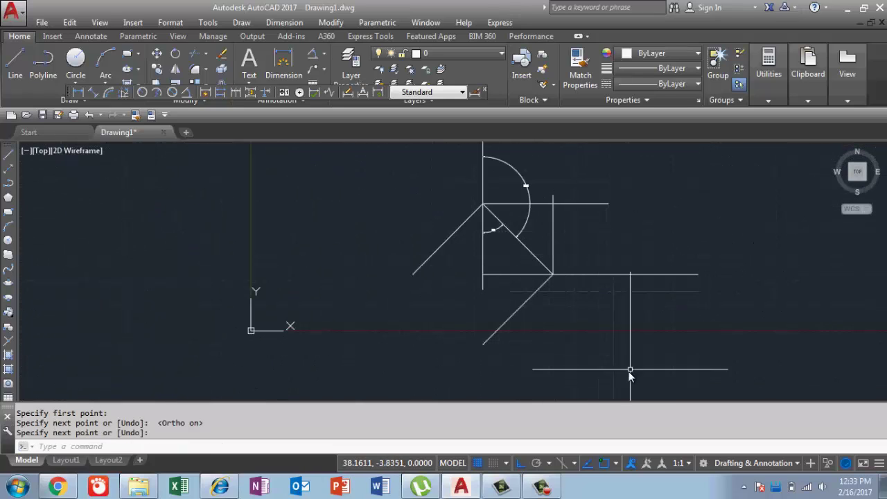
# Step: Turn snap mode on and turn off the drawing grid display
pyautogui.click(495, 463)
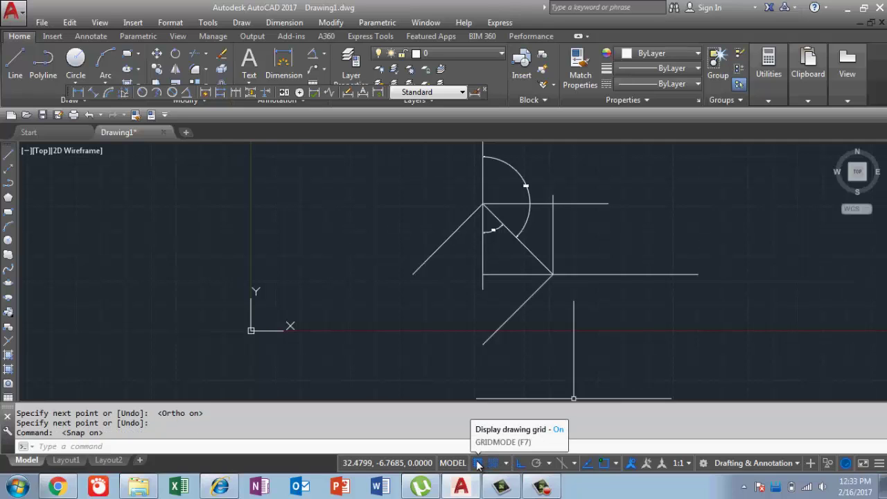
pyautogui.click(477, 465)
pyautogui.scroll(4, 548, 249)
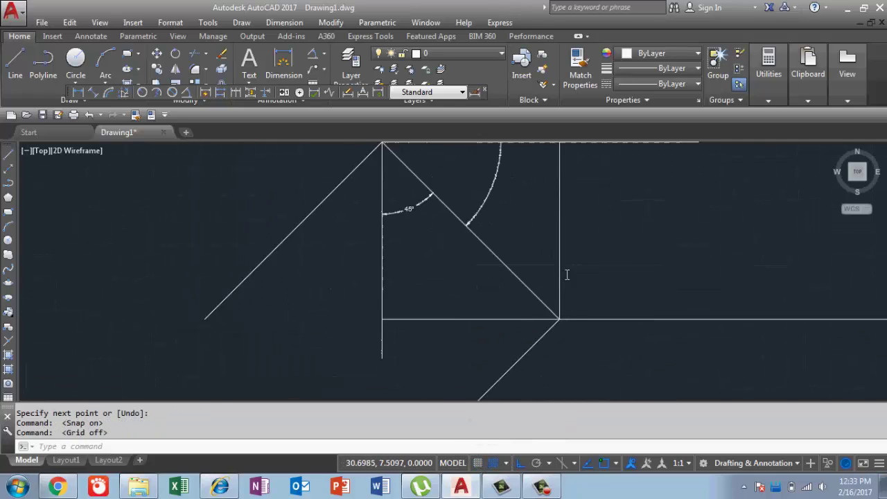
pyautogui.scroll(-2, 567, 276)
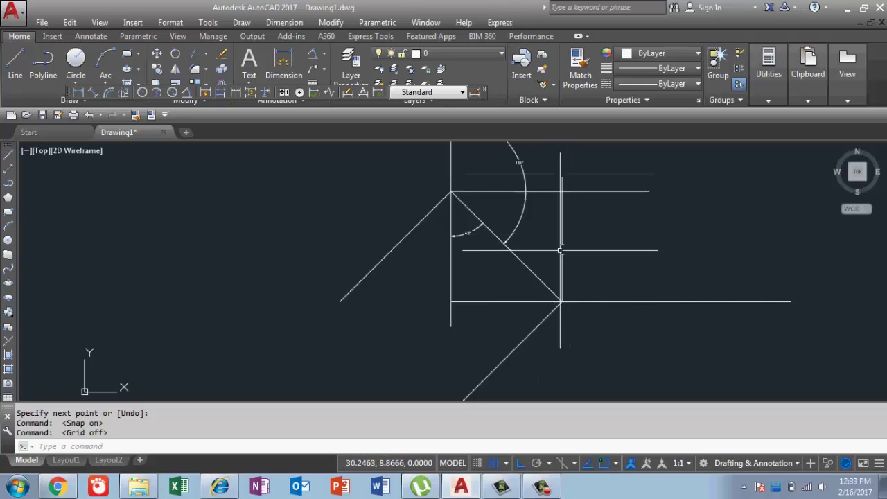
# Step: Set the color of the vertical reference line at the S45E and S45W vertex to 153,27,30
pyautogui.click(561, 249)
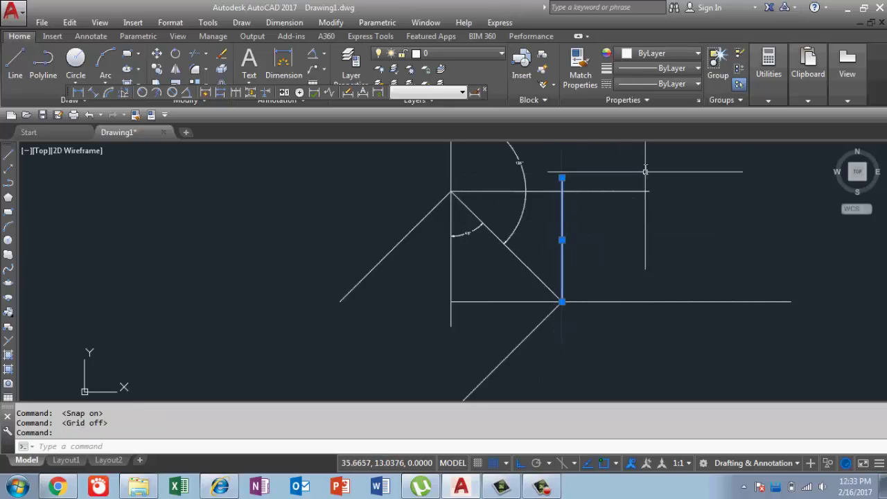
pyautogui.click(676, 61)
pyautogui.click(626, 181)
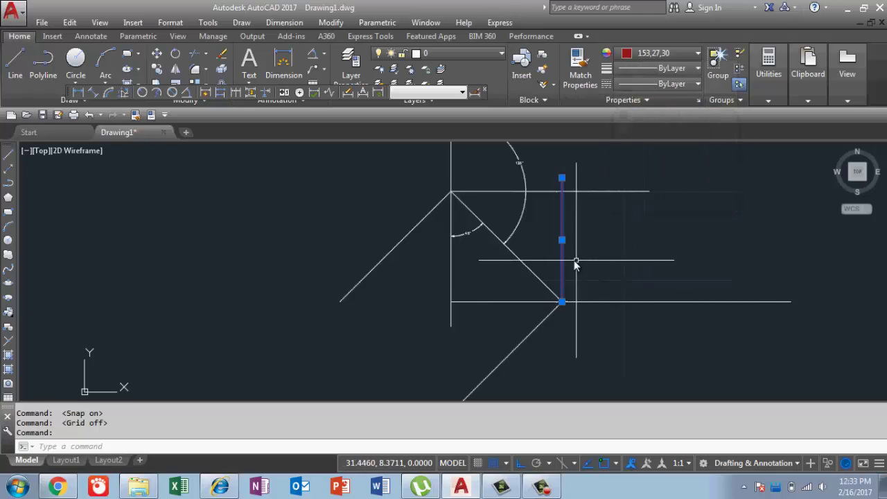
# Step: Stretch the south end of the red vertical reference line southward past the S45E and S45W vertex
pyautogui.click(561, 302)
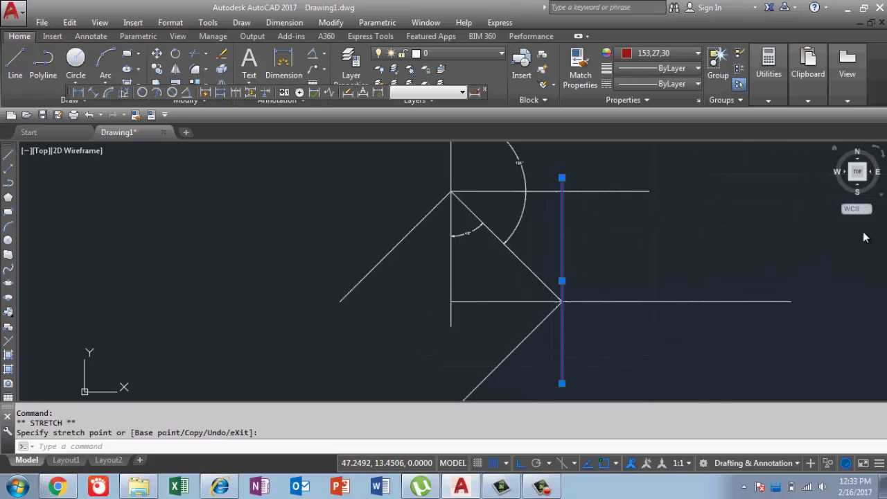
# Step: Draw a line of 10 units at bearing N45W from the south end of the S45W line with ortho mode off
pyautogui.scroll(-4, 590, 225)
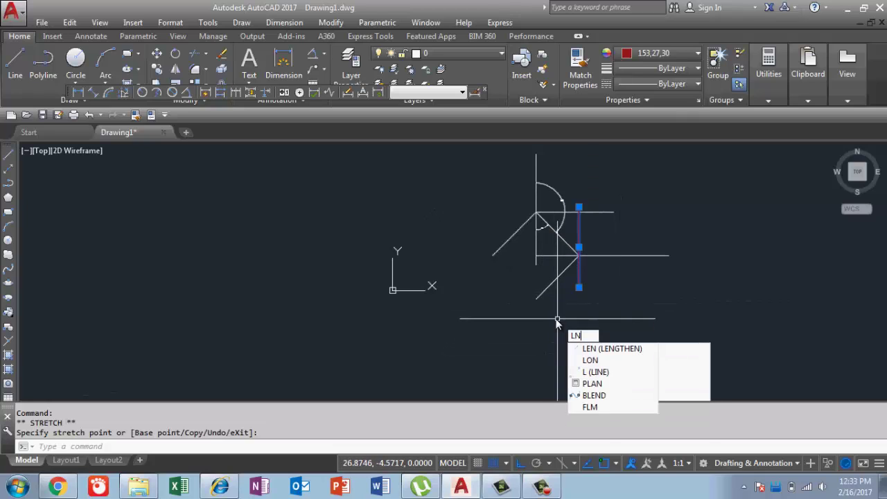
pyautogui.press('Return')
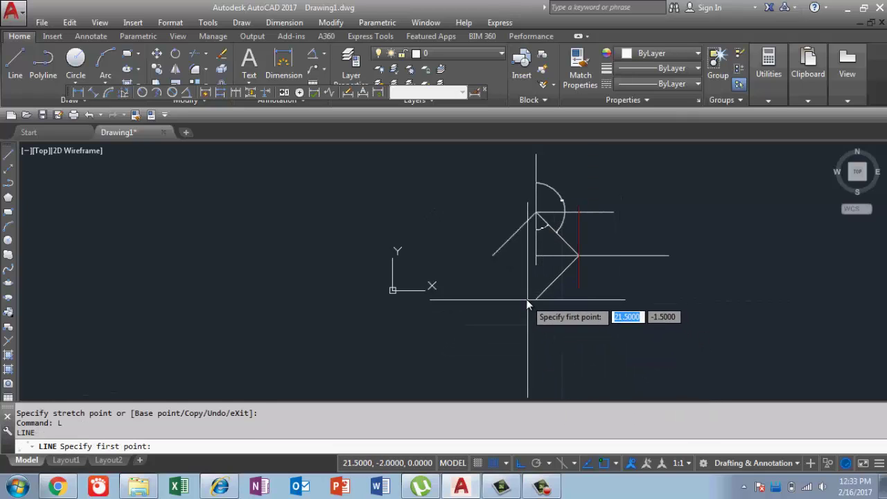
pyautogui.click(536, 298)
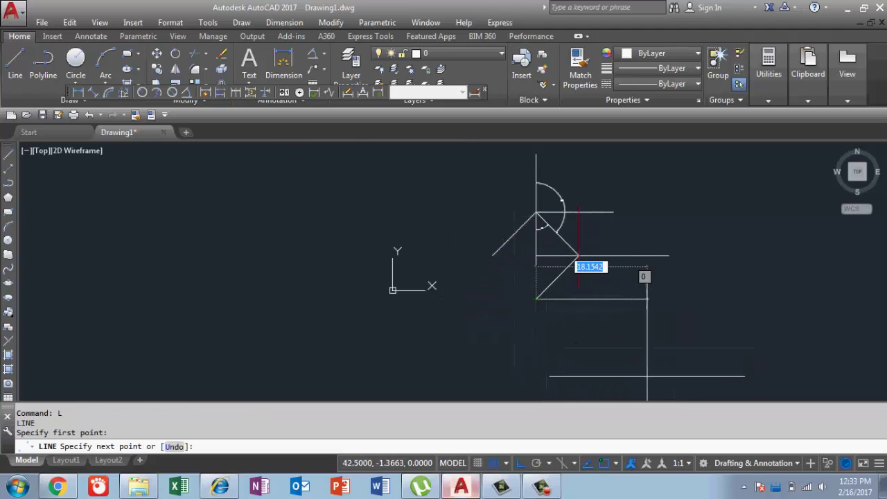
pyautogui.press('F8')
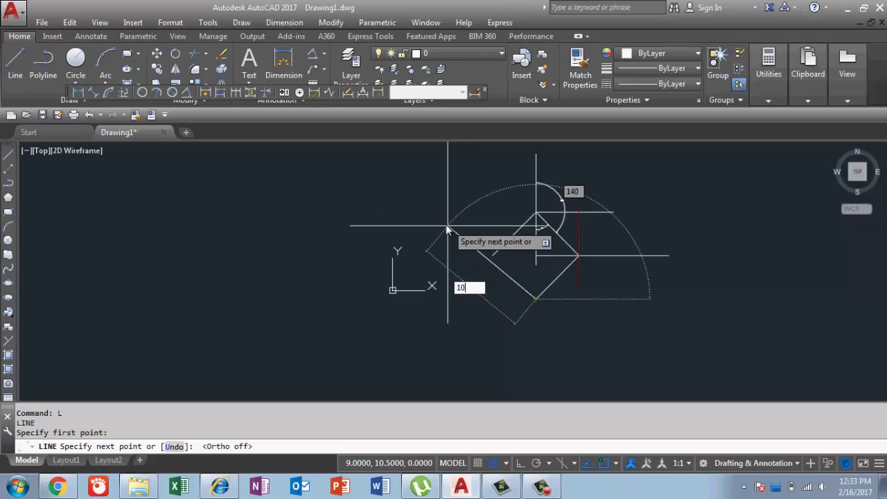
pyautogui.press('Tab')
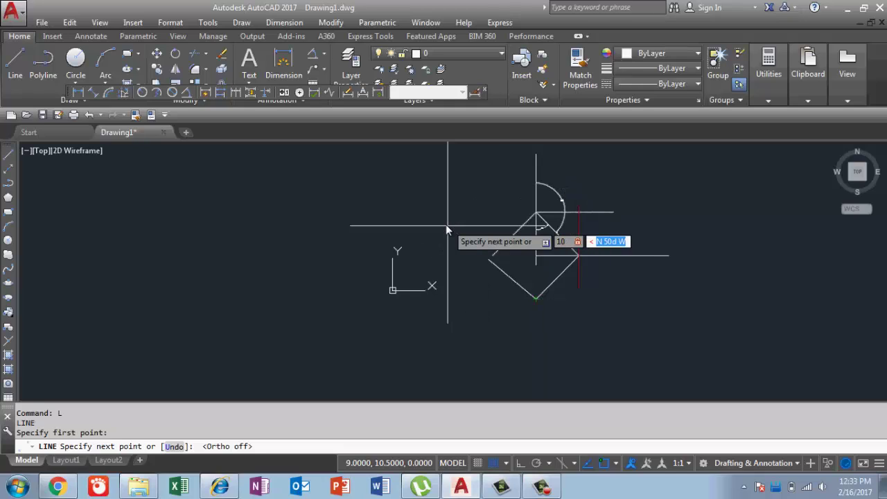
pyautogui.click(222, 488)
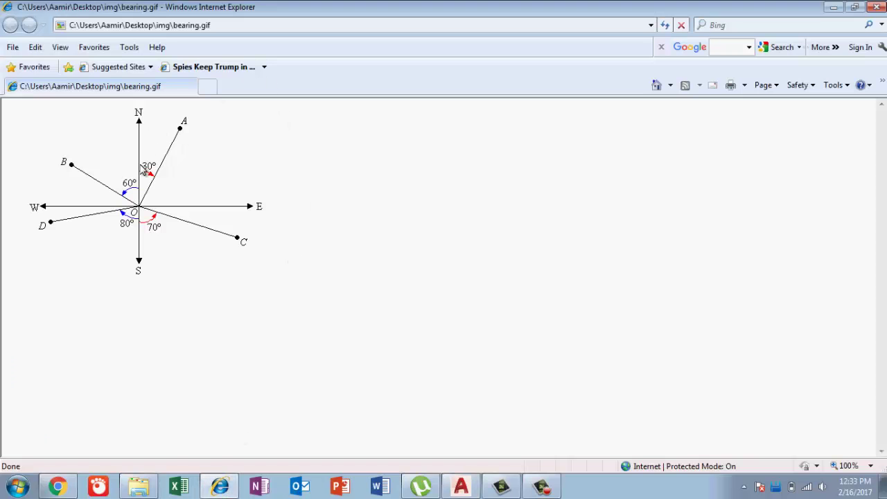
pyautogui.hotkey('alt', 'Tab')
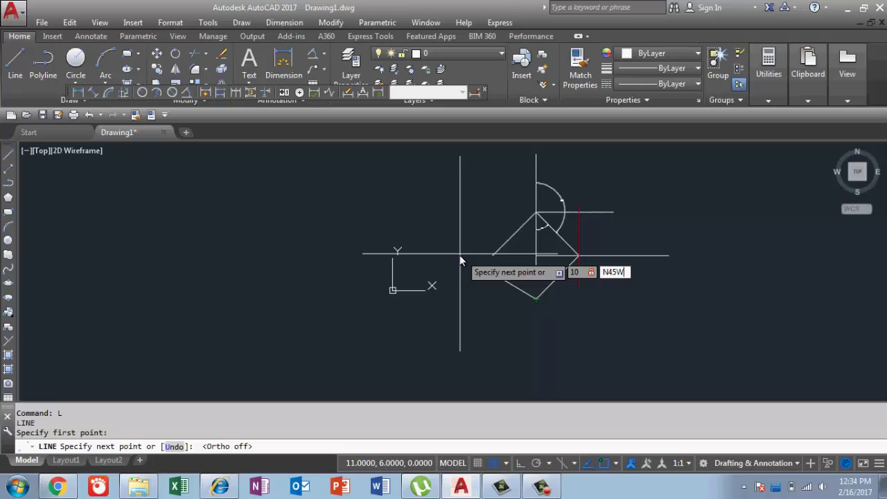
pyautogui.press('Return')
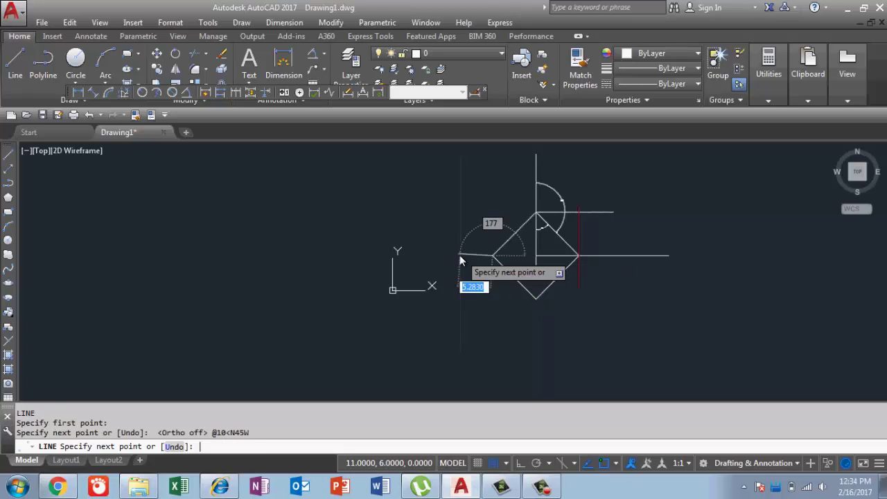
pyautogui.press('Return')
pyautogui.scroll(-2, 523, 314)
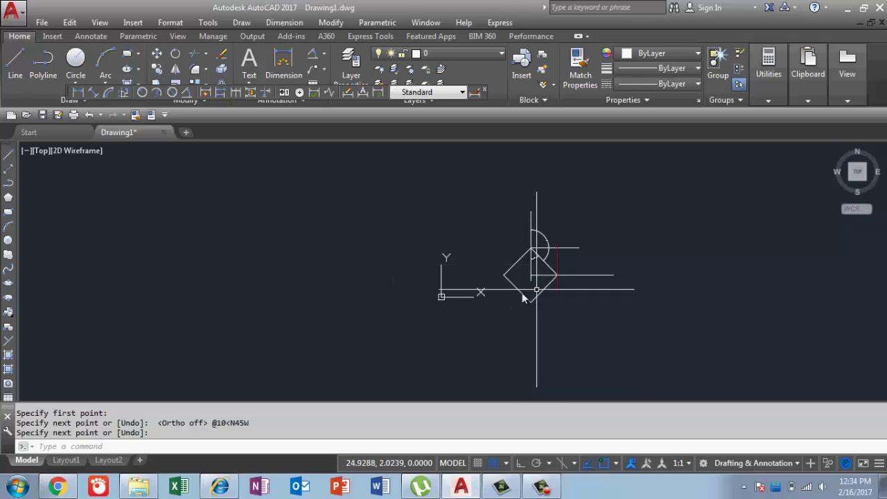
pyautogui.scroll(2, 524, 298)
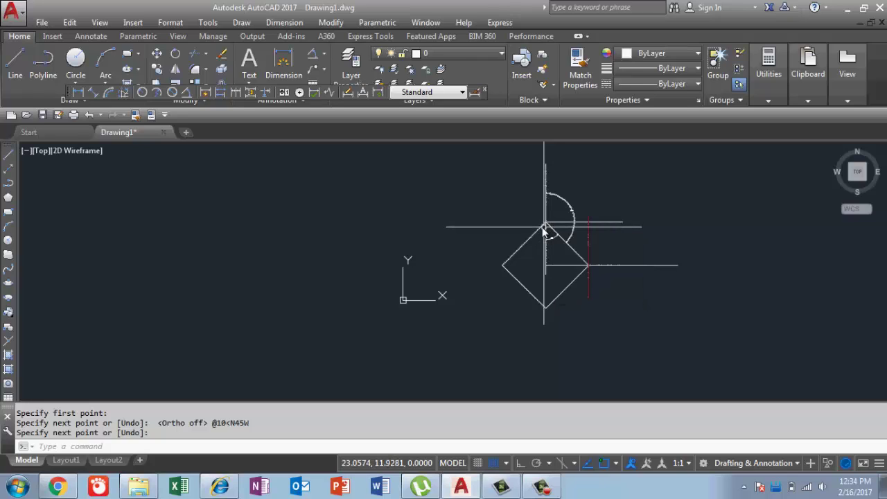
pyautogui.click(541, 487)
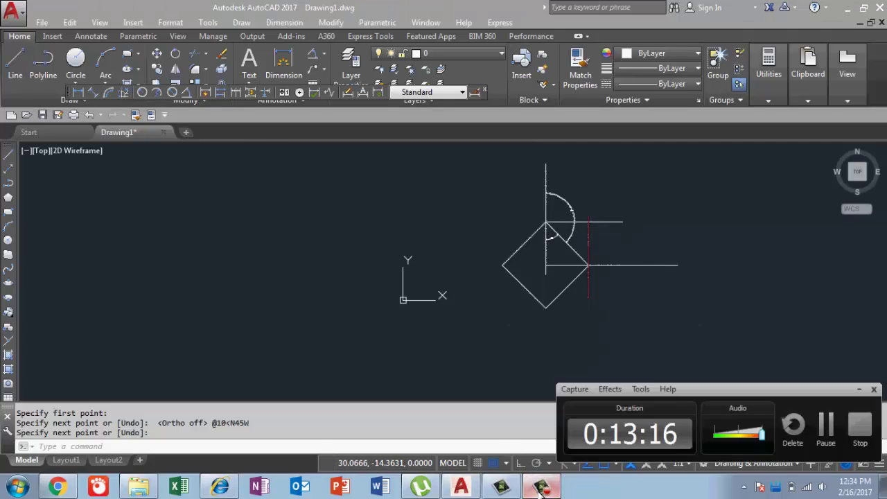
pyautogui.click(542, 488)
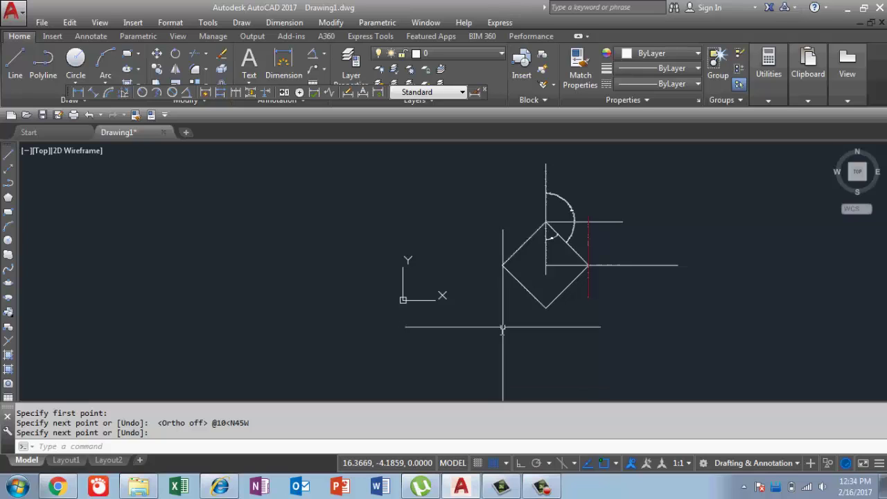
# Step: Switch to Chrome and browse the YouTube channel's list of uploaded videos
pyautogui.click(57, 488)
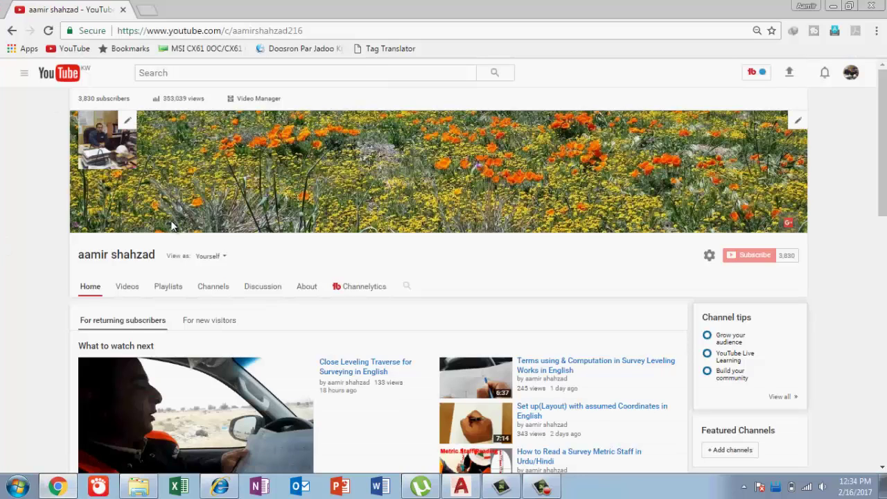
pyautogui.click(127, 291)
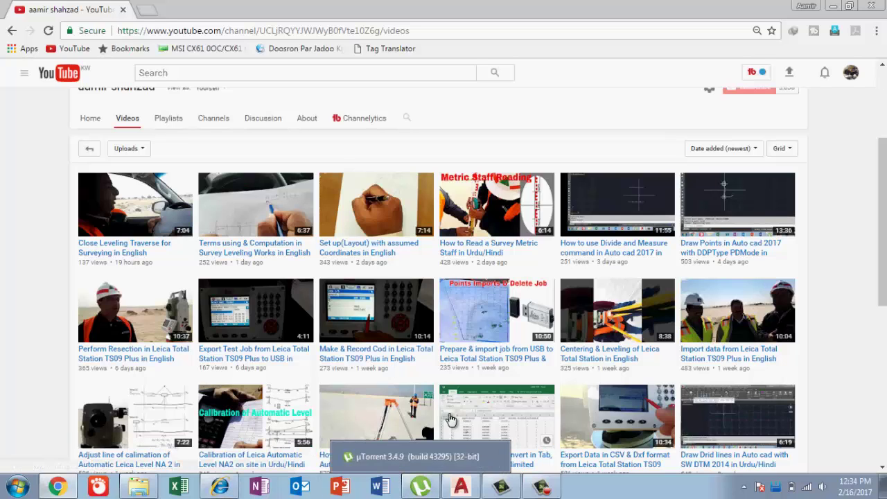
pyautogui.moveTo(451, 472)
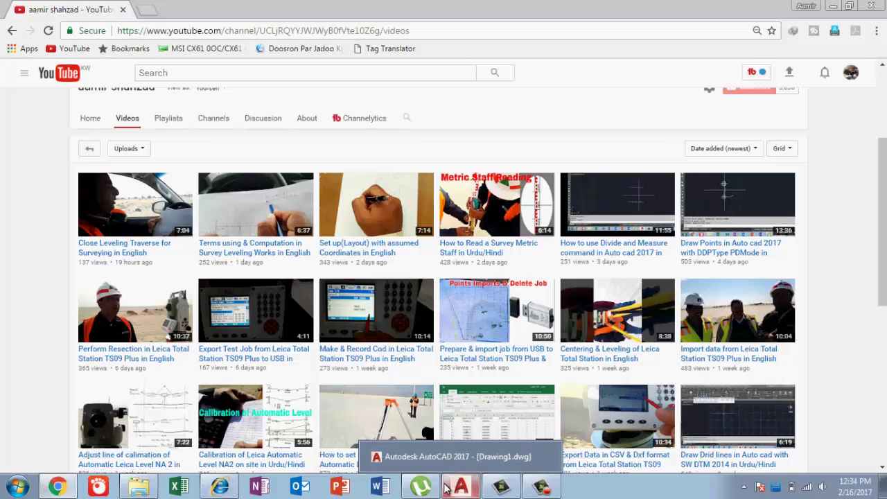
pyautogui.click(460, 488)
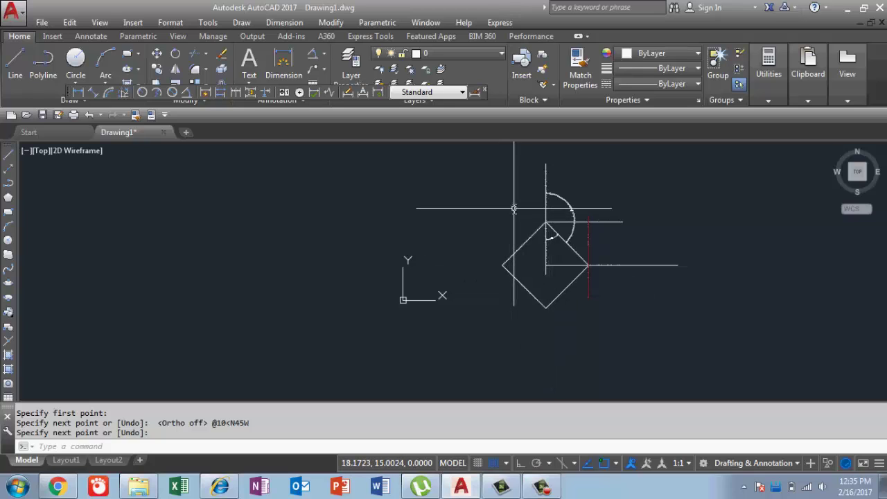
pyautogui.click(58, 487)
pyautogui.scroll(3, 166, 347)
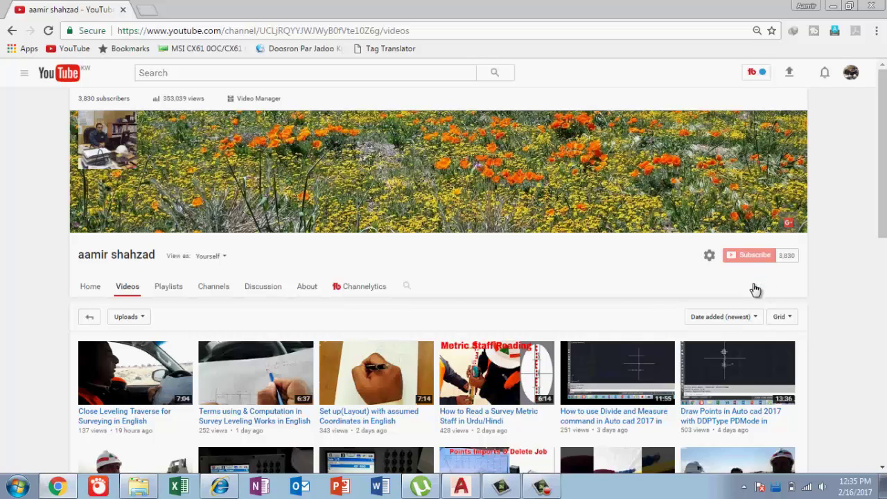
pyautogui.click(541, 487)
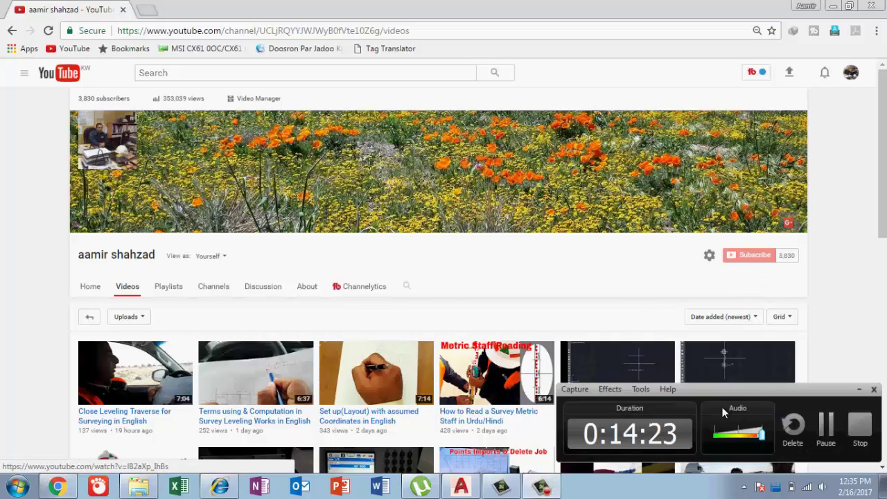